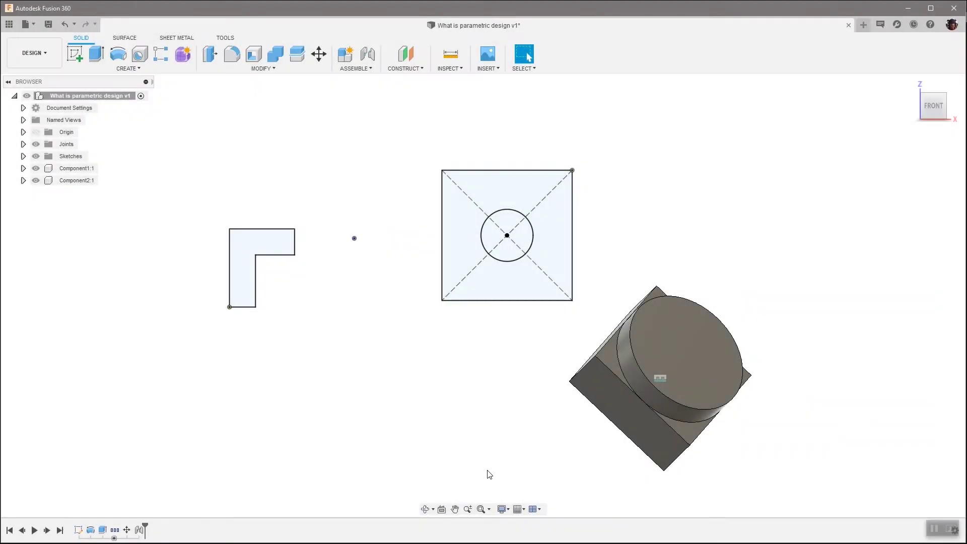
Open Sketch1 for editing from the design tree
click(24, 156)
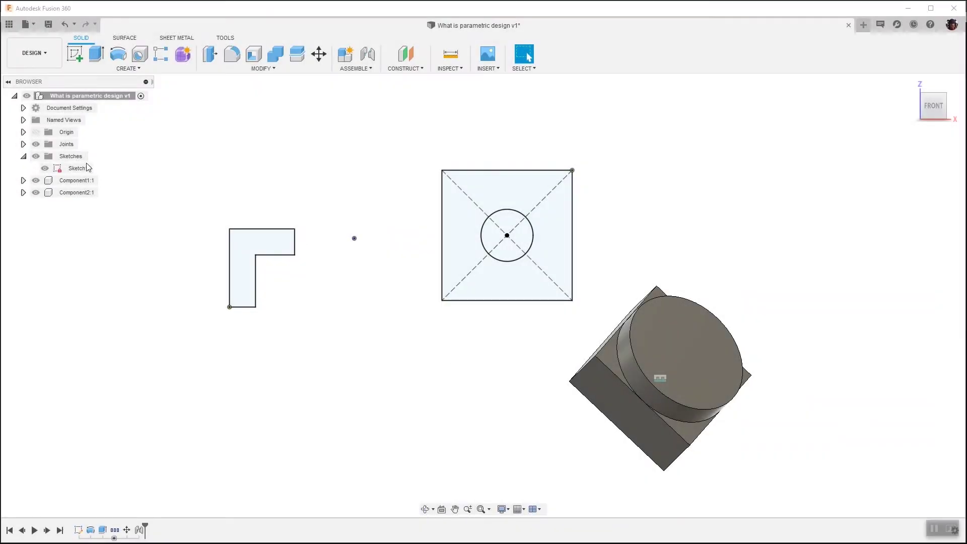
click(85, 169)
click(86, 169)
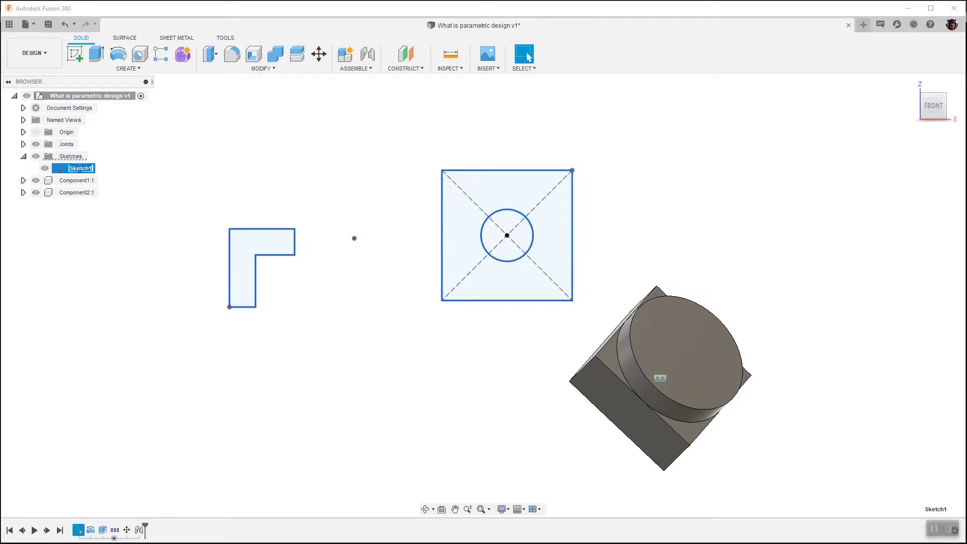
key(Escape)
double_click(65, 170)
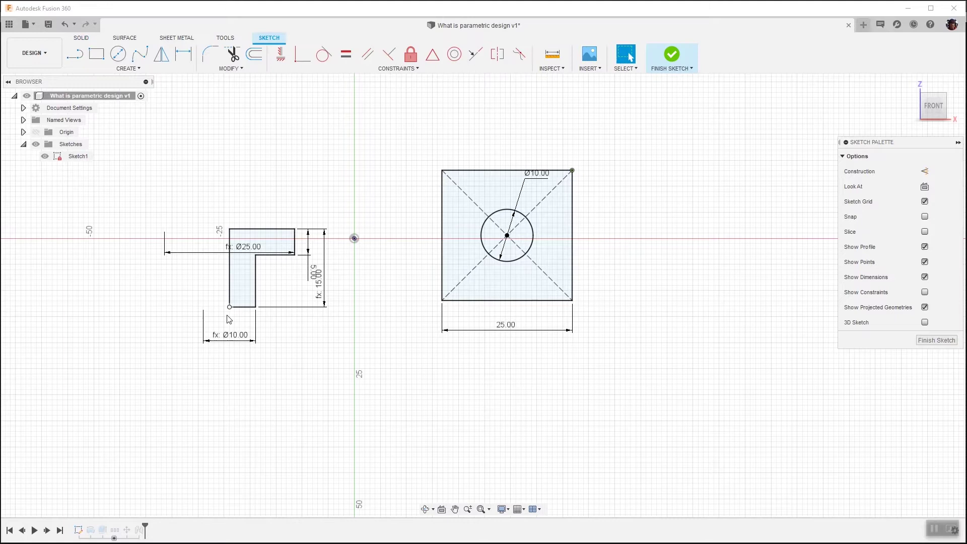
Move the Ø25.00, 15.00 and Ø10.00 dimension labels clear of the L-shape and square
drag(245, 253, 245, 204)
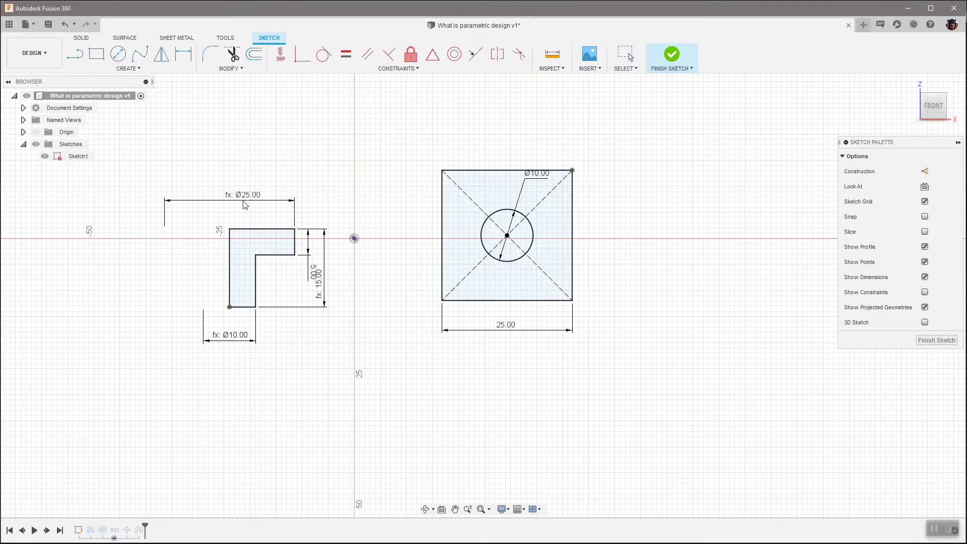
drag(321, 283, 341, 282)
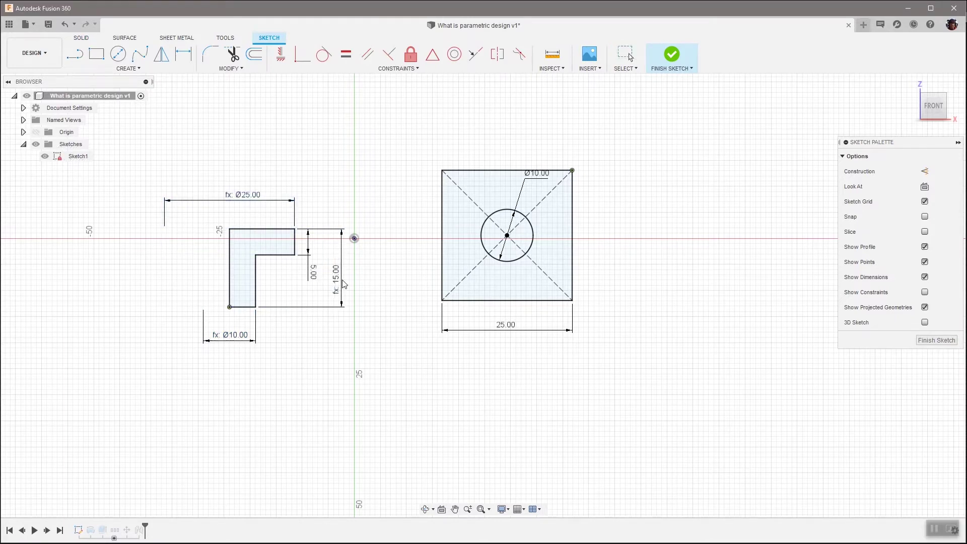
click(315, 277)
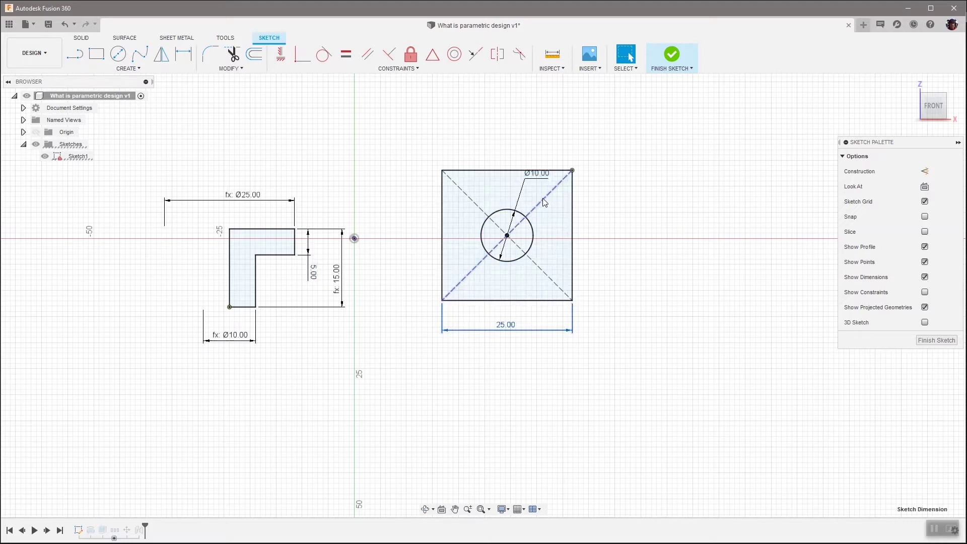
click(536, 170)
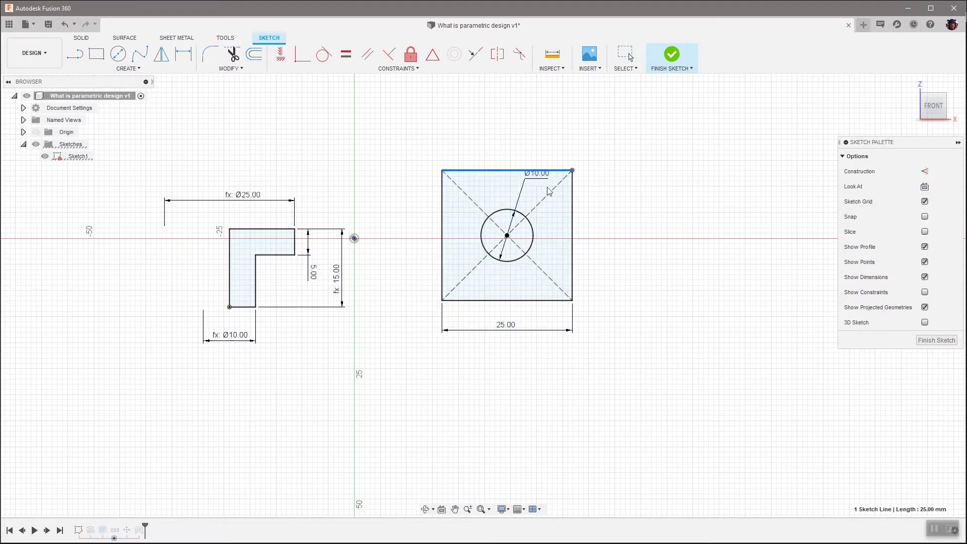
mouse_move(537, 175)
mouse_down()
mouse_move(578, 305)
mouse_move(635, 277)
mouse_move(608, 213)
mouse_up()
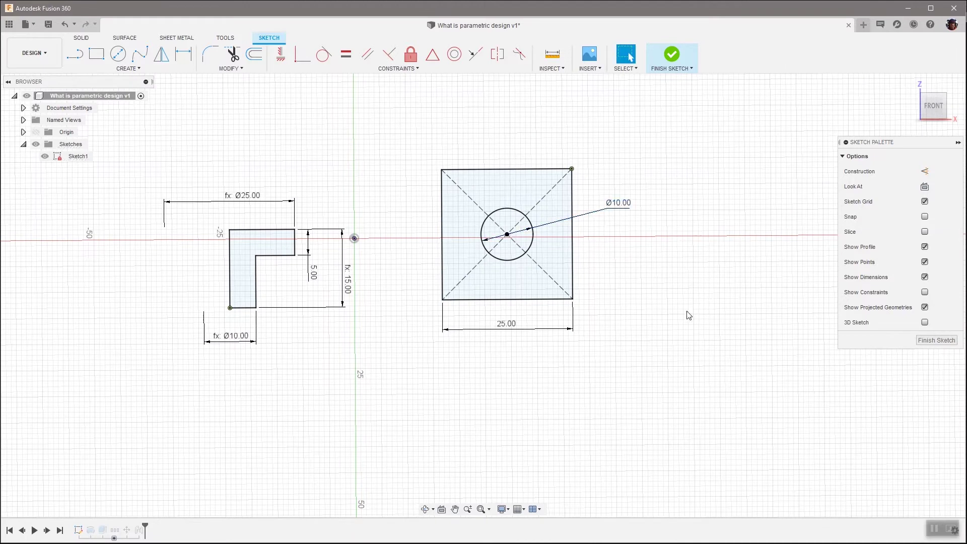
Change the block_size parameter from 25 mm to 20 mm
click(230, 69)
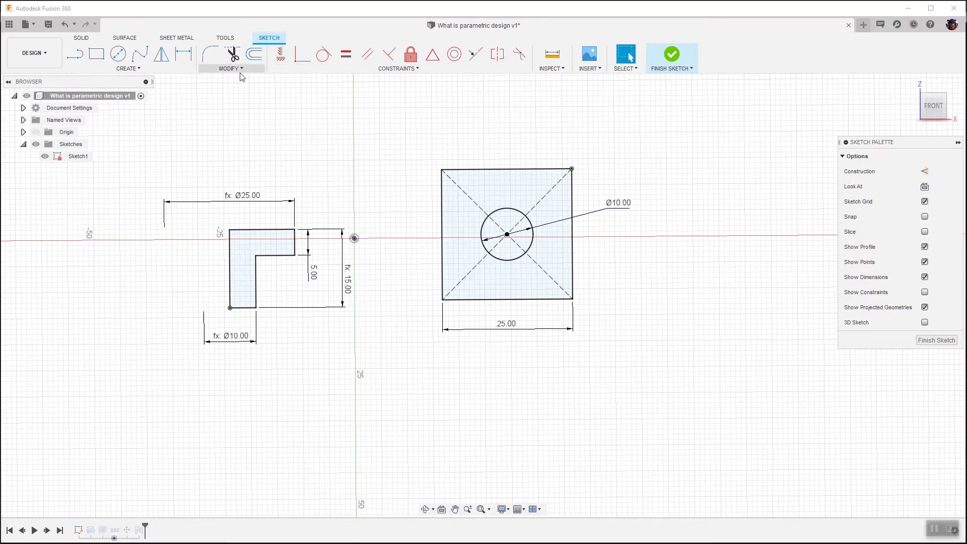
click(238, 171)
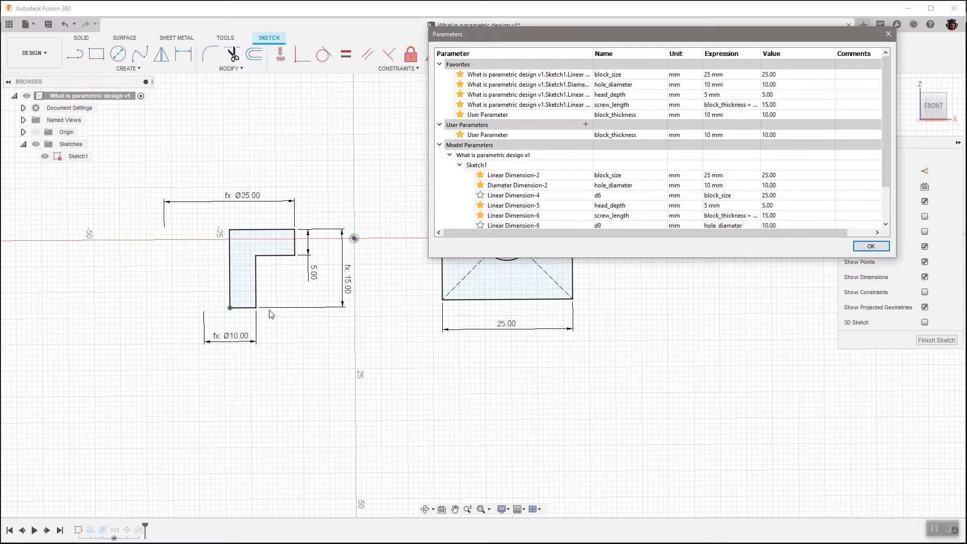
scroll(503, 194, down, 1)
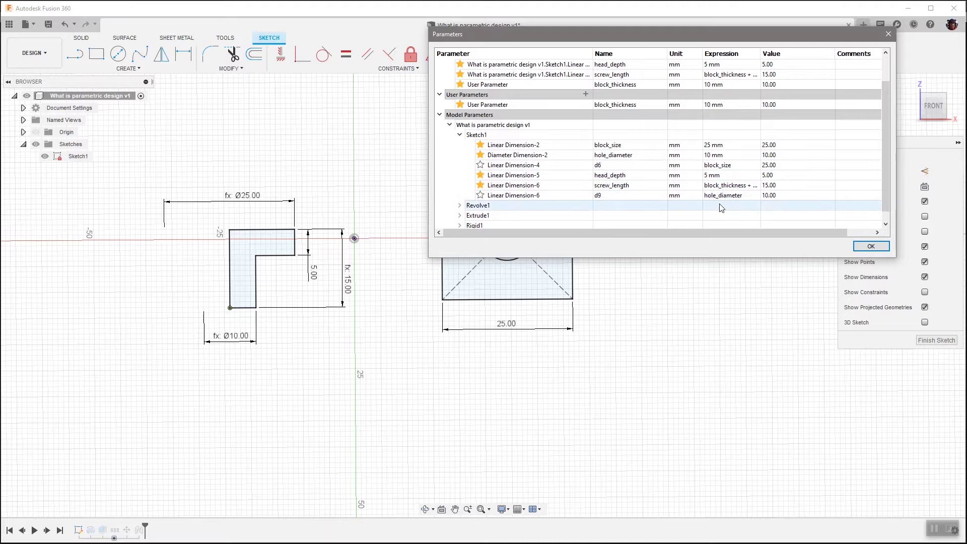
click(716, 146)
text(20)
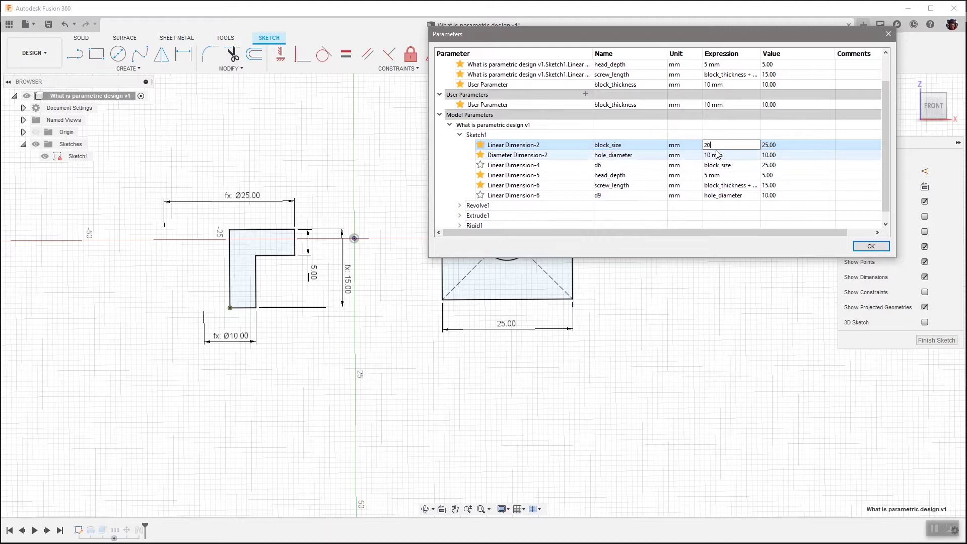
key(Return)
Move the Parameters table below the sketch and collapse Sketch1's entries
drag(641, 27, 645, 299)
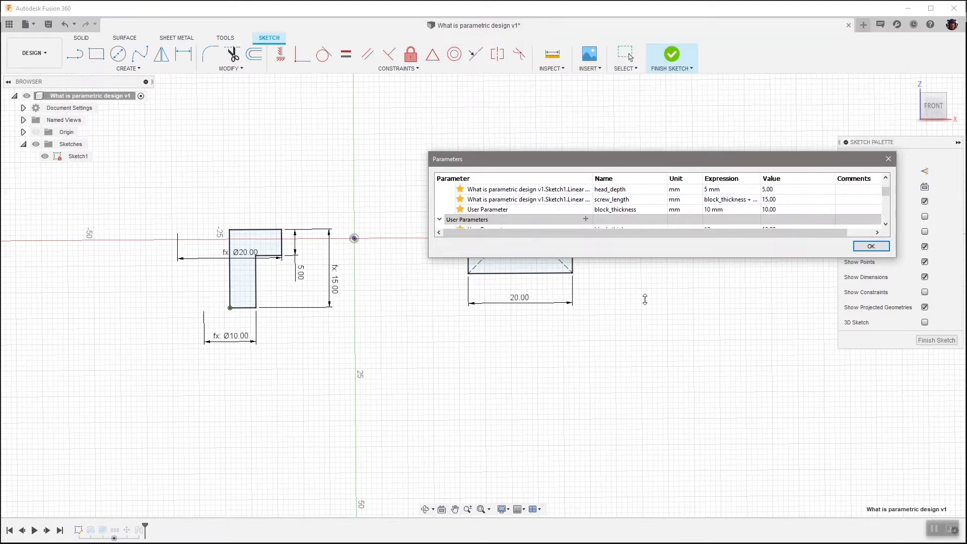
drag(626, 105, 628, 336)
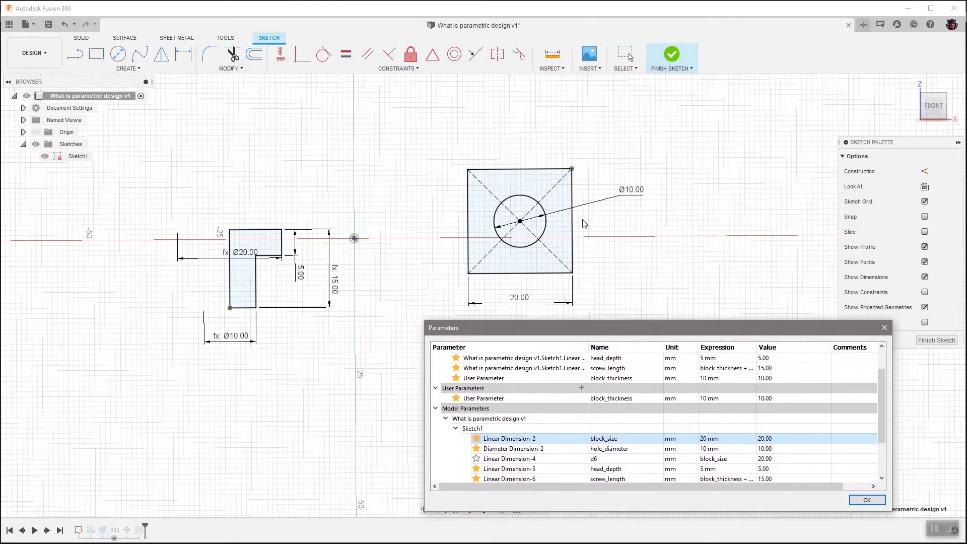
click(455, 429)
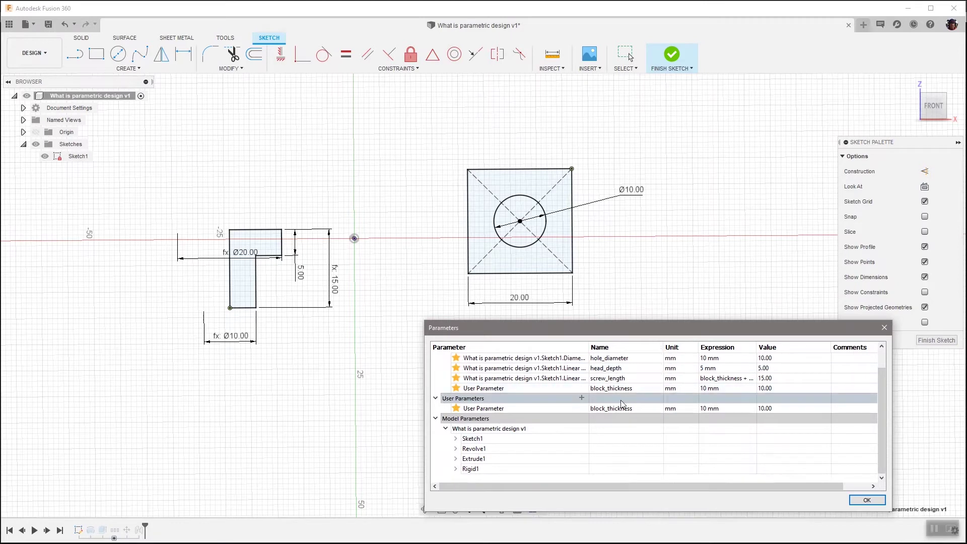
Finish Sketch1 and set block_size back to 25 mm in Change Parameters
click(868, 501)
click(936, 340)
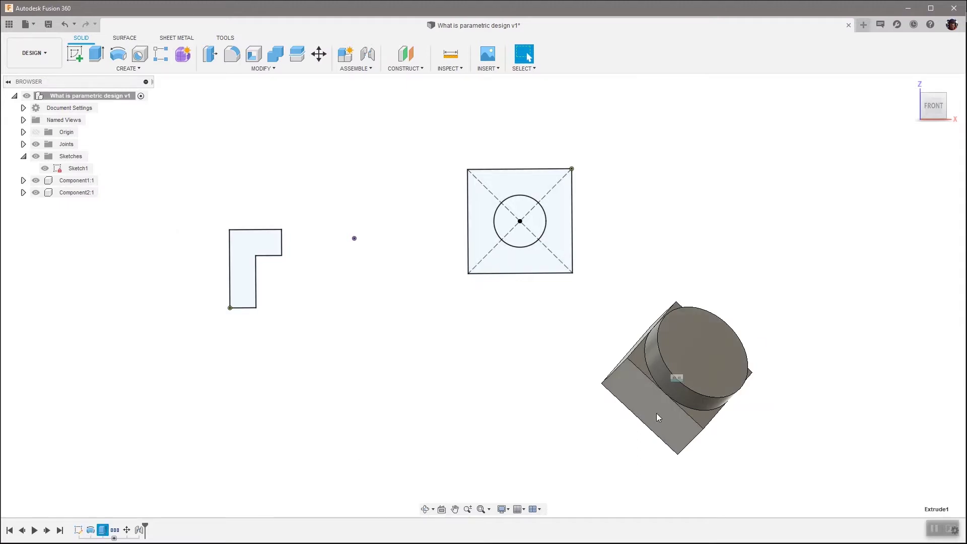
click(261, 69)
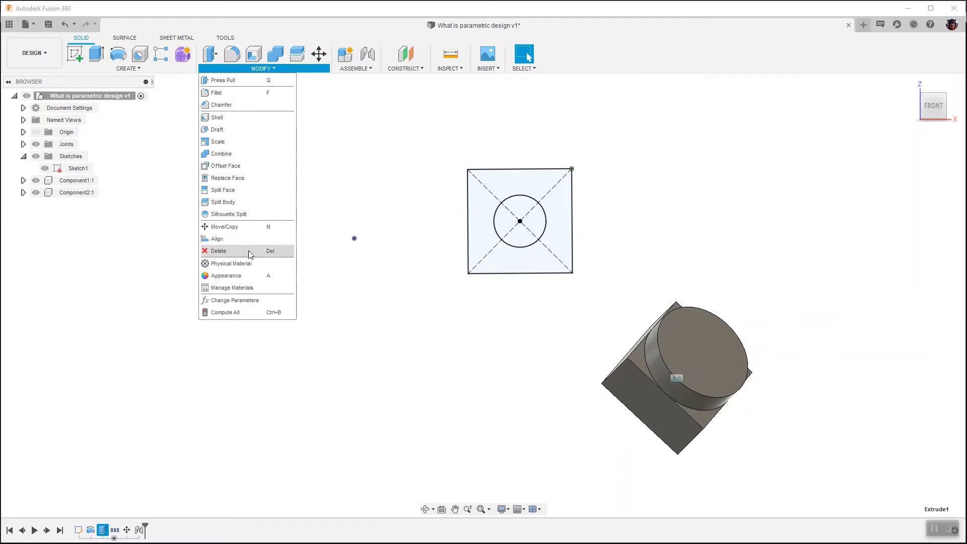
click(247, 297)
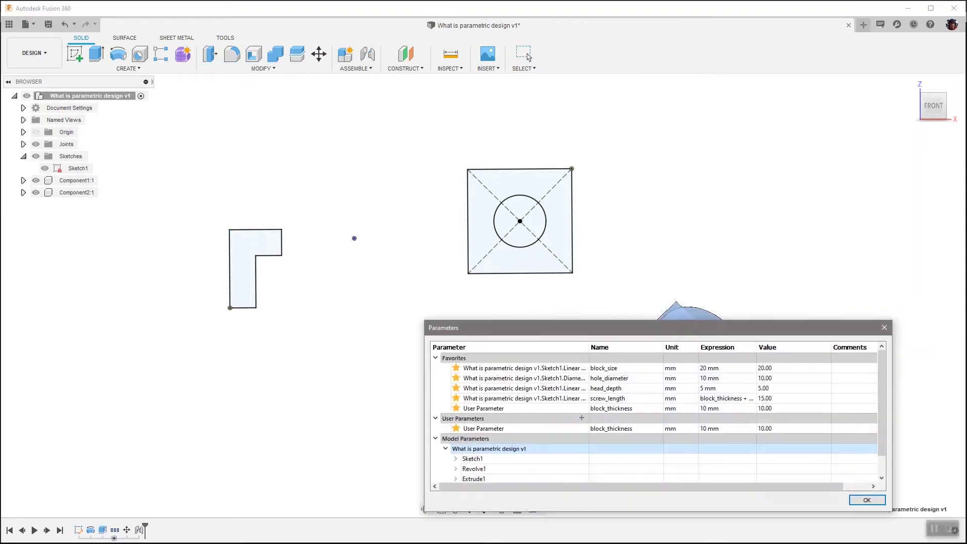
mouse_move(555, 329)
mouse_down()
mouse_move(575, 60)
mouse_move(567, 53)
mouse_up()
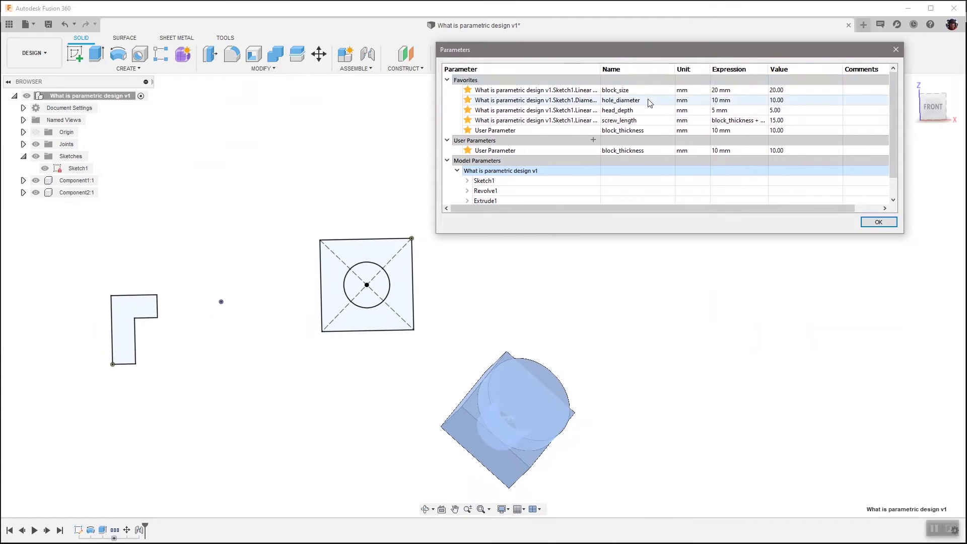
double_click(721, 91)
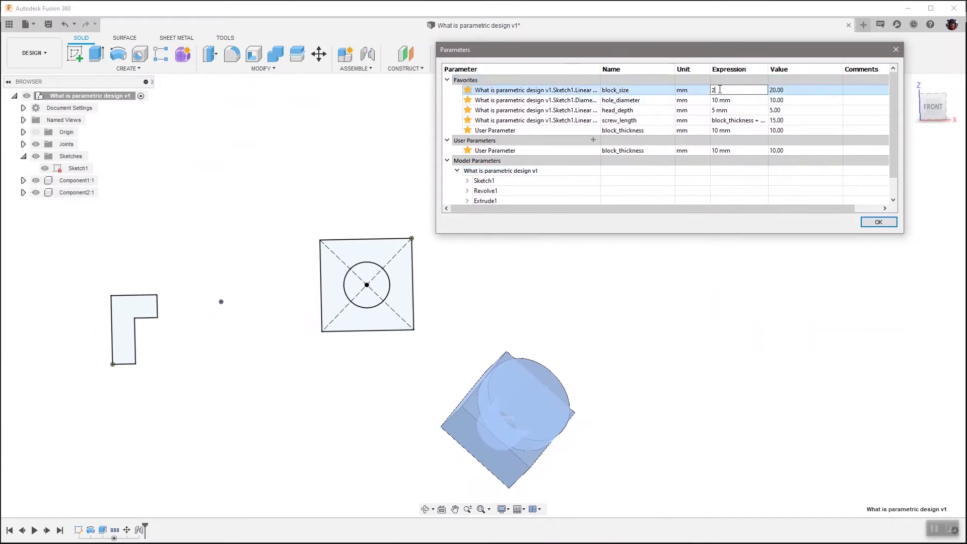
text(5)
key(Return)
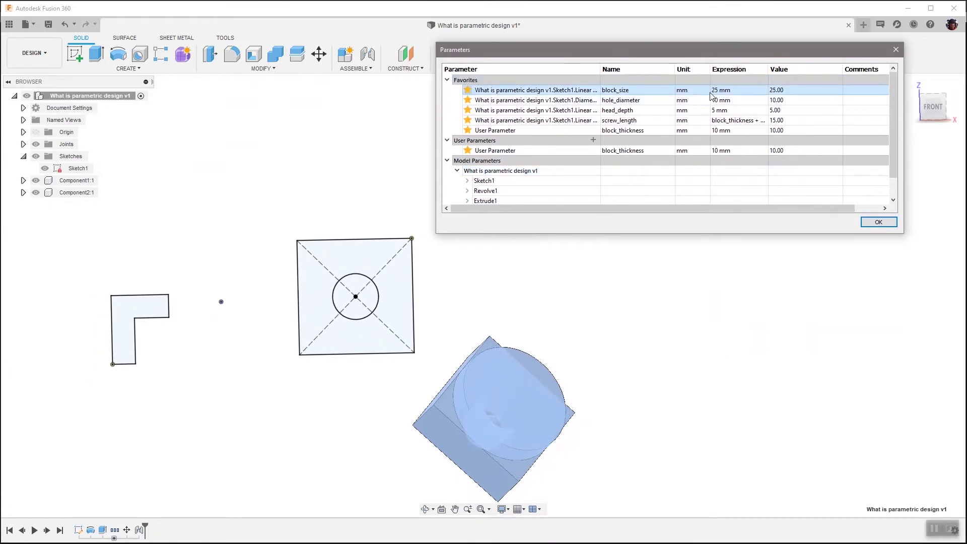
Set hole_diameter to 5 mm and head_depth to 10 mm
double_click(718, 100)
text(5)
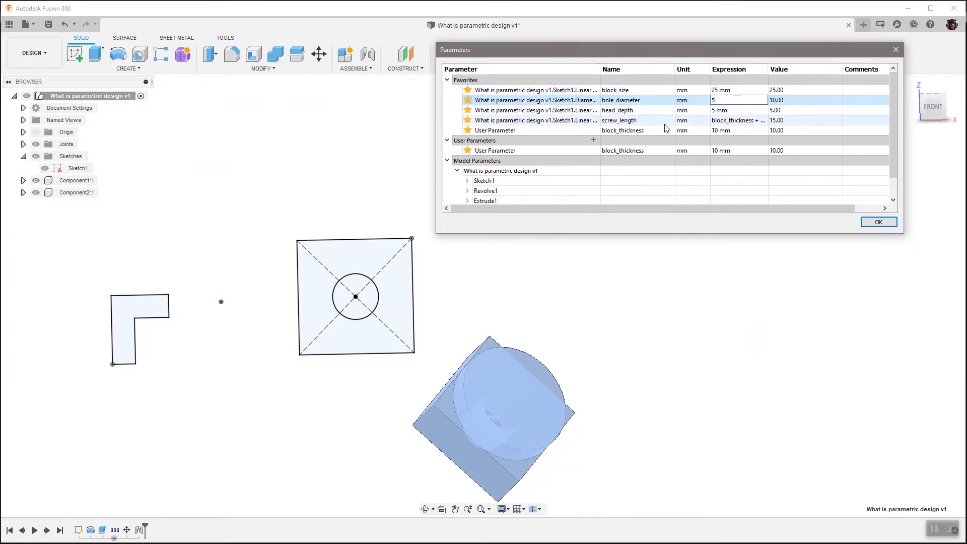
key(Return)
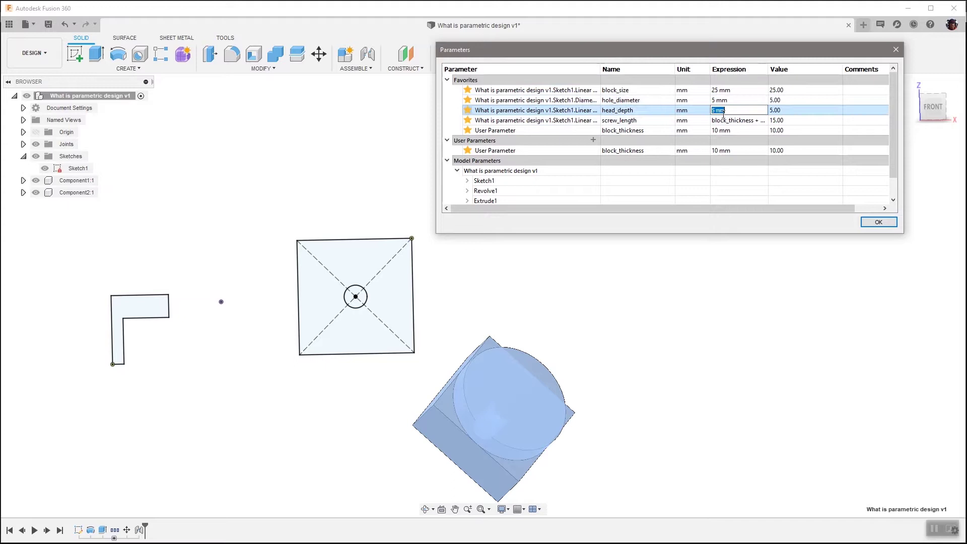
double_click(721, 111)
text(10)
key(Return)
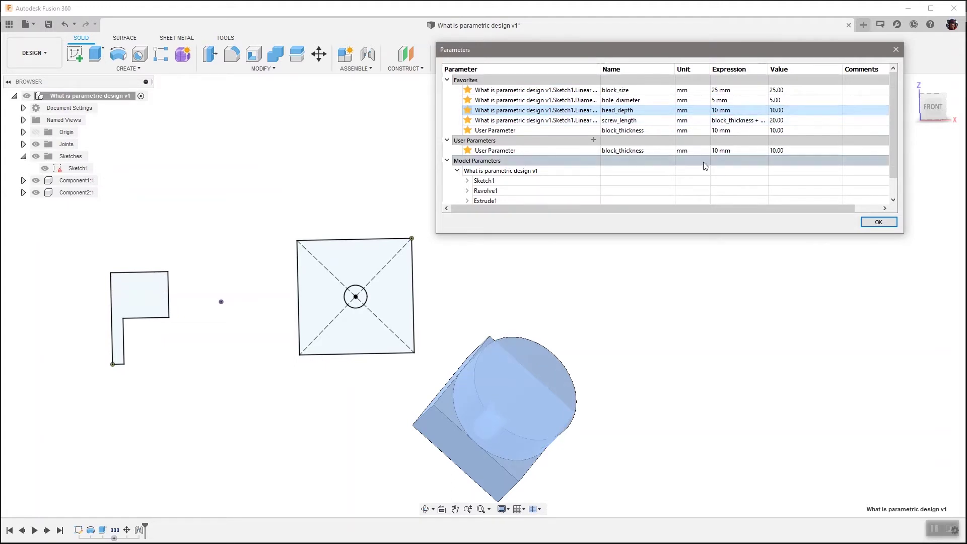
Set block_thickness to 35 mm and check that screw_length evaluates to 45
double_click(724, 151)
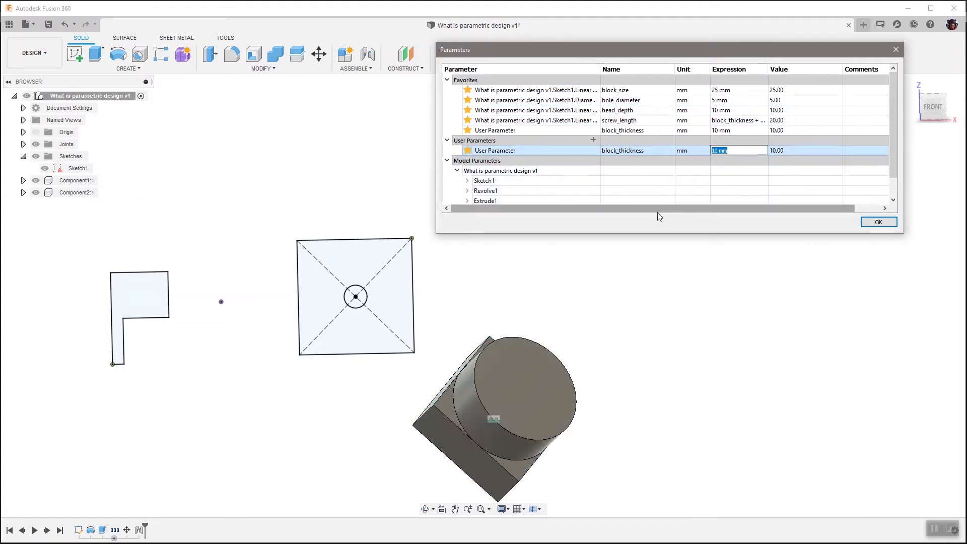
text(35)
key(Return)
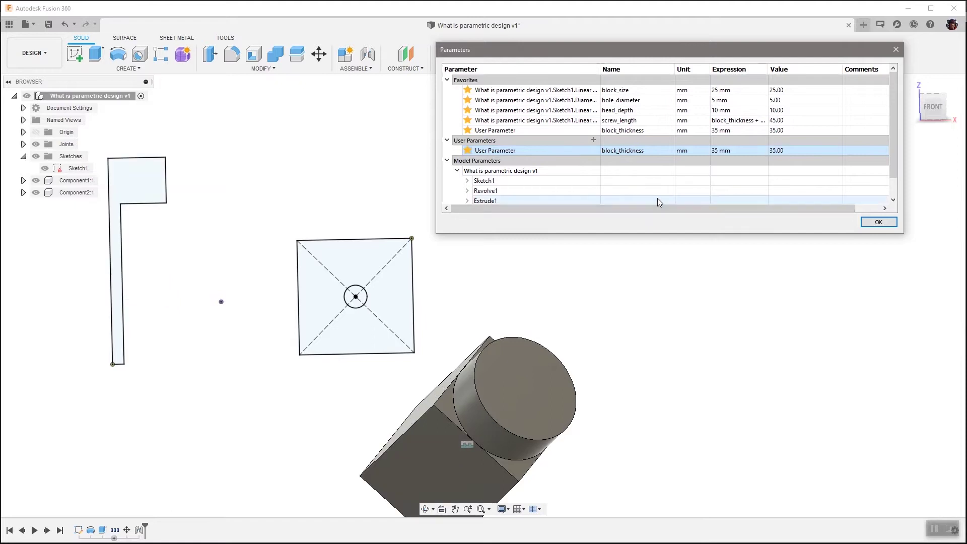
scroll(483, 342, down, 2)
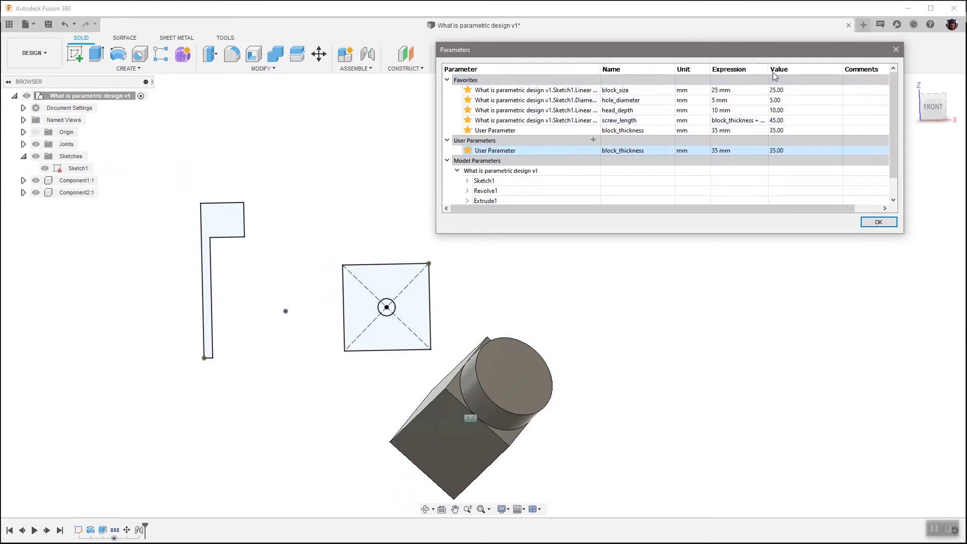
drag(766, 65, 812, 65)
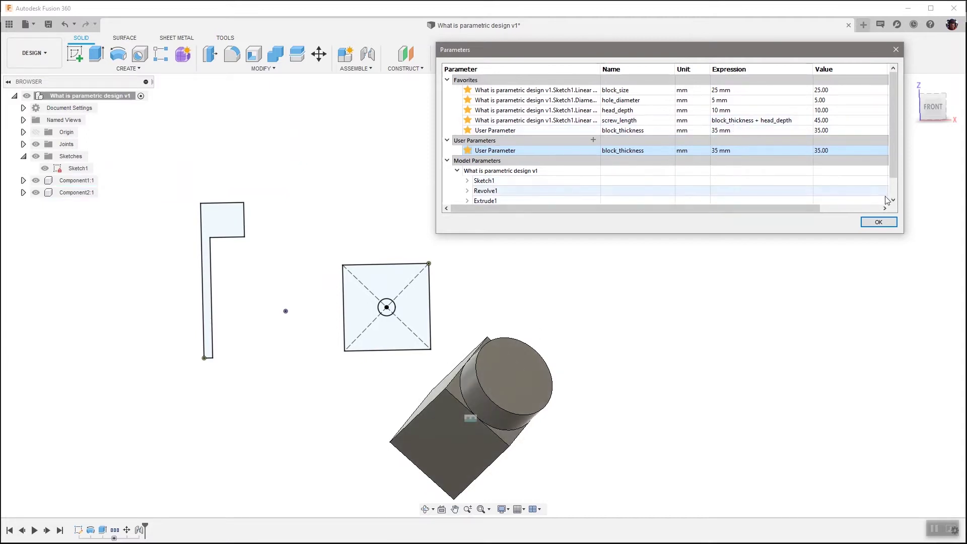
click(878, 223)
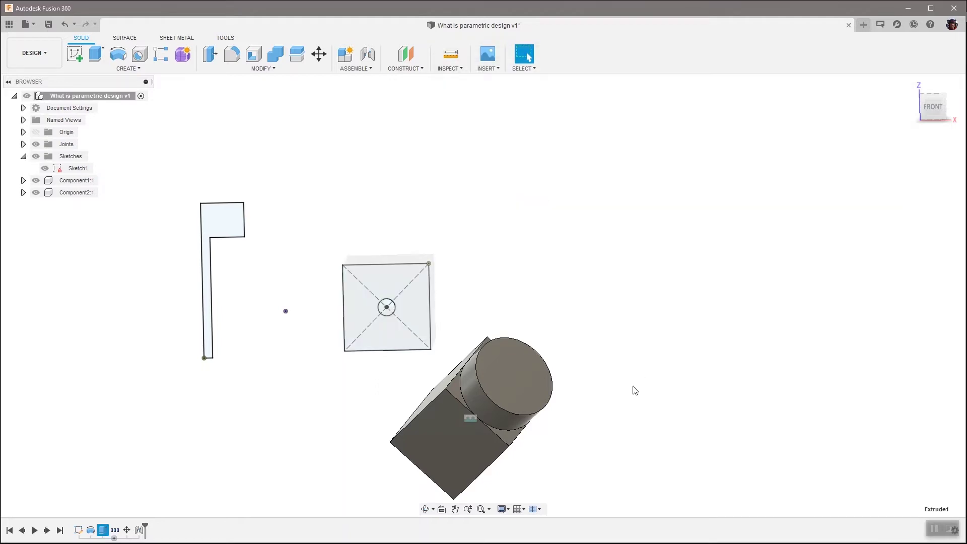
mouse_move(943, 113)
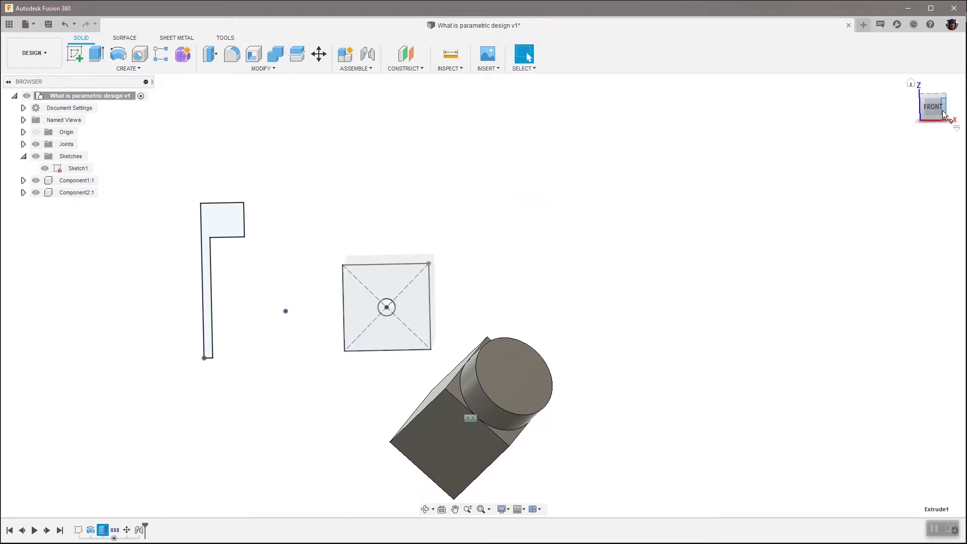
click(938, 109)
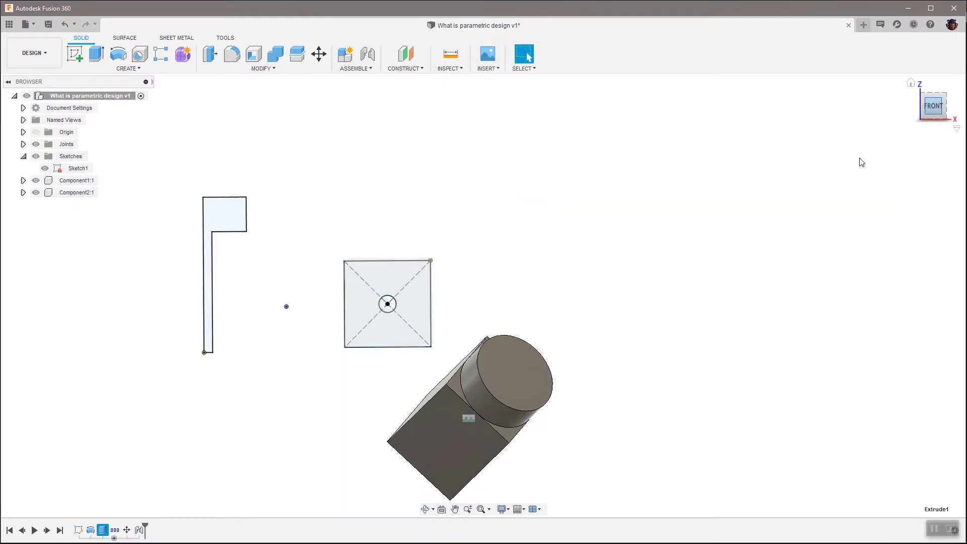
click(481, 509)
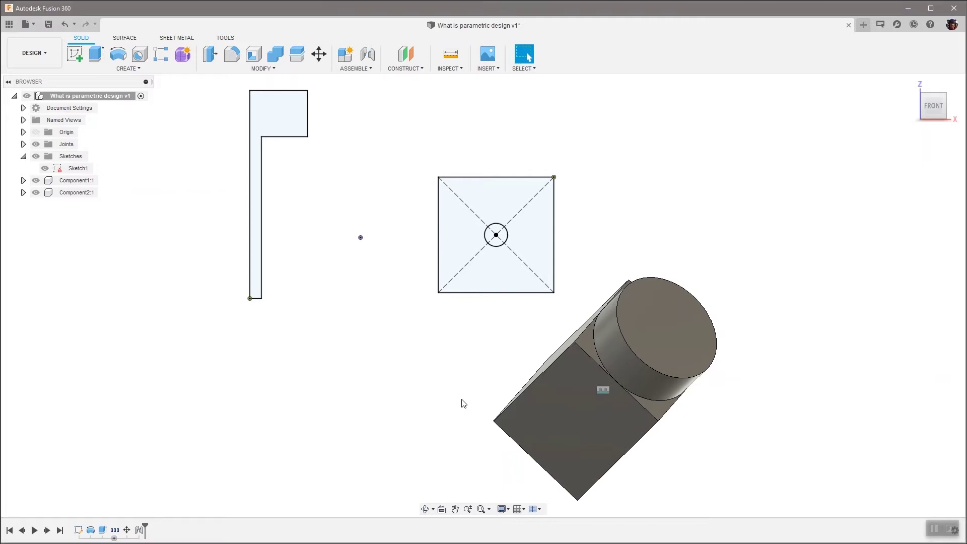
Set the root component to Do not capture Design History, accepting the warning
click(470, 158)
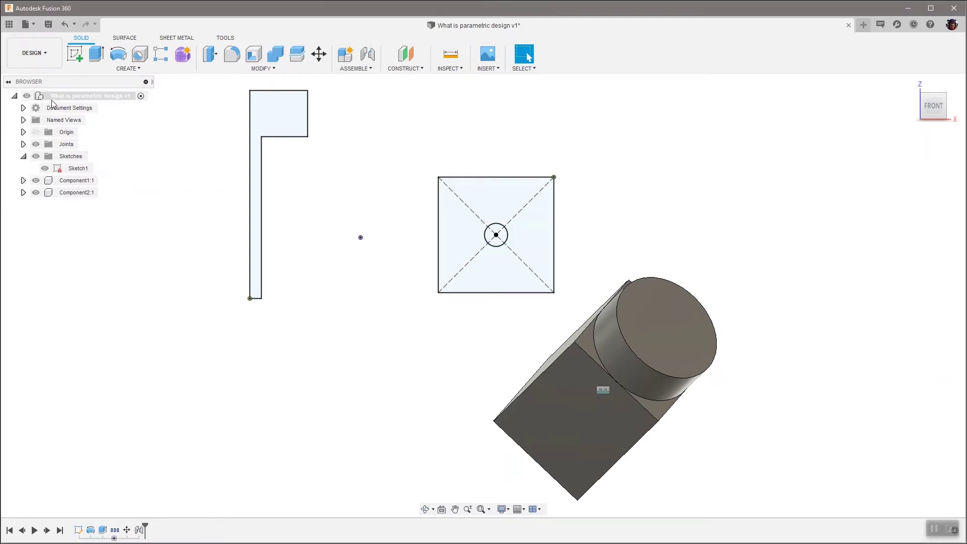
right_click(61, 99)
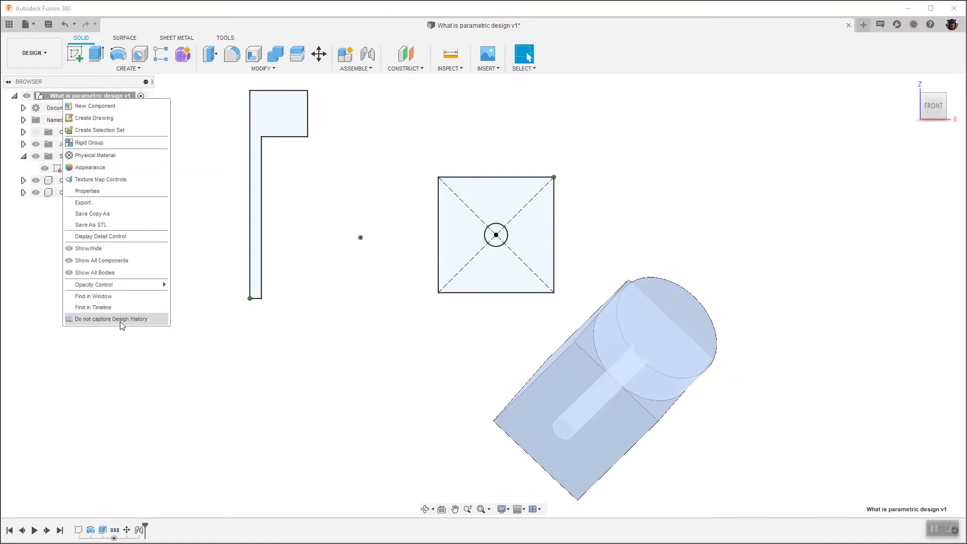
click(123, 319)
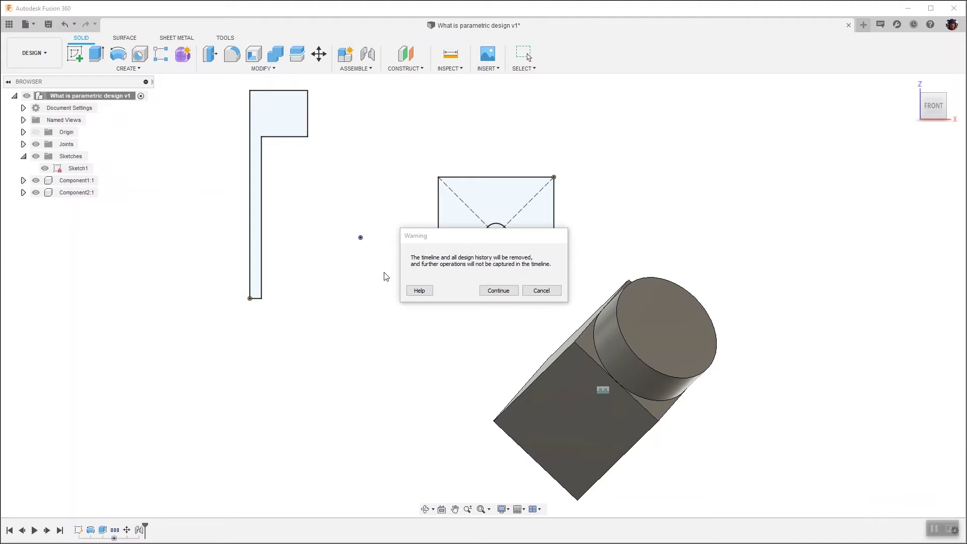
click(499, 291)
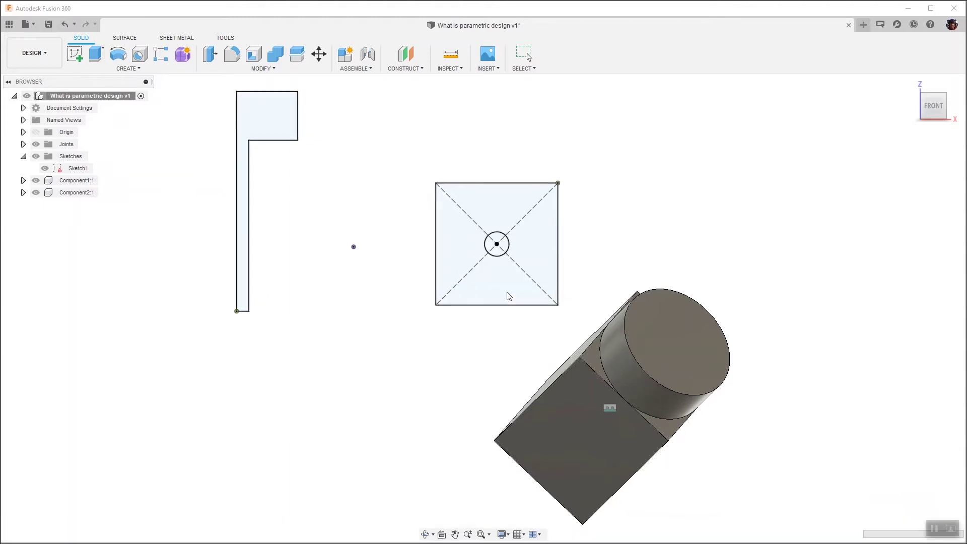
Undo the history removal, roll the timeline to the end, and review the unchanged parameters
click(63, 23)
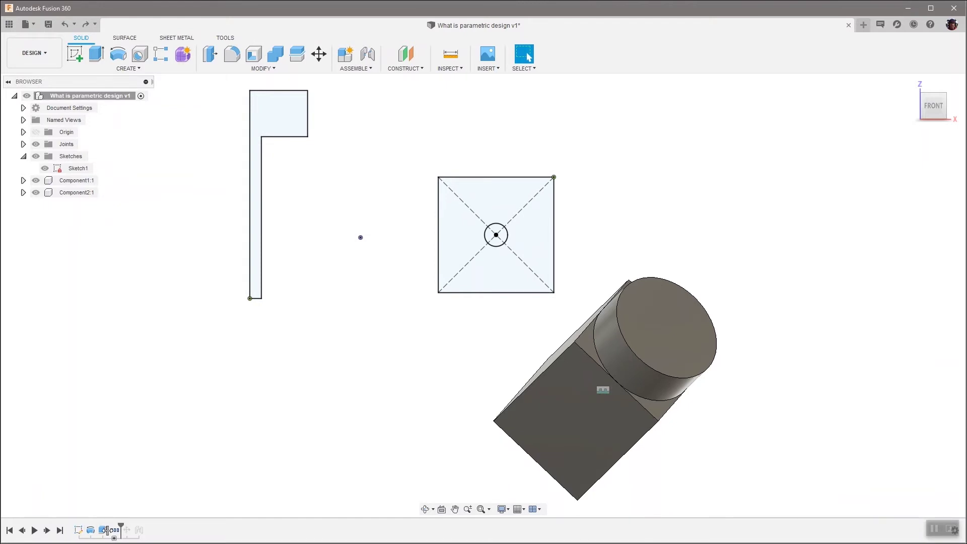
drag(107, 530, 174, 534)
click(263, 69)
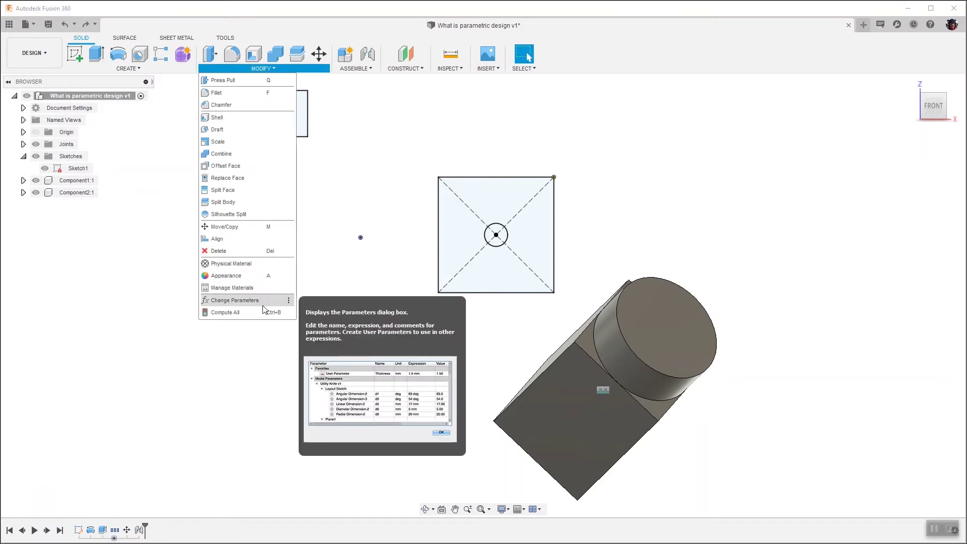
click(261, 301)
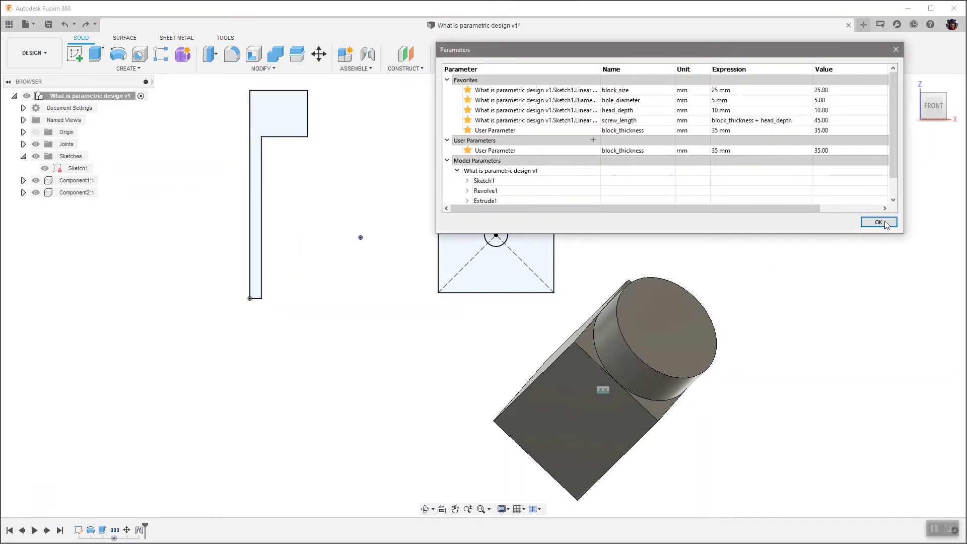
click(878, 223)
Set the root component to Do not capture Design History again and confirm the warning
right_click(65, 94)
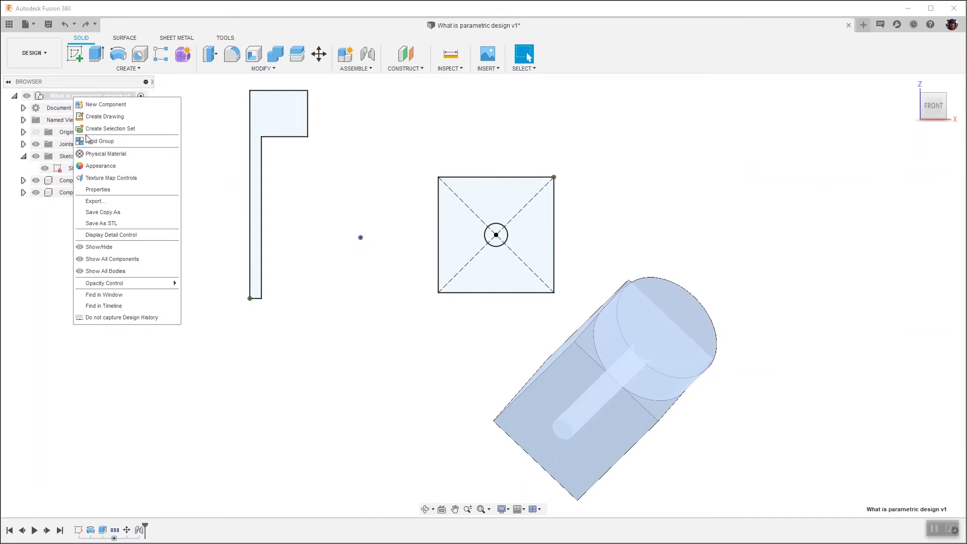
click(112, 318)
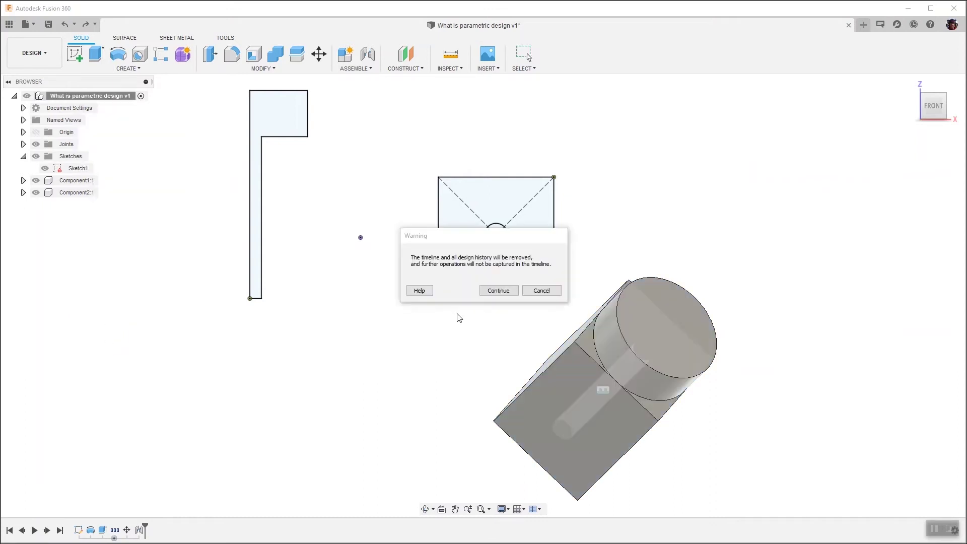
click(497, 291)
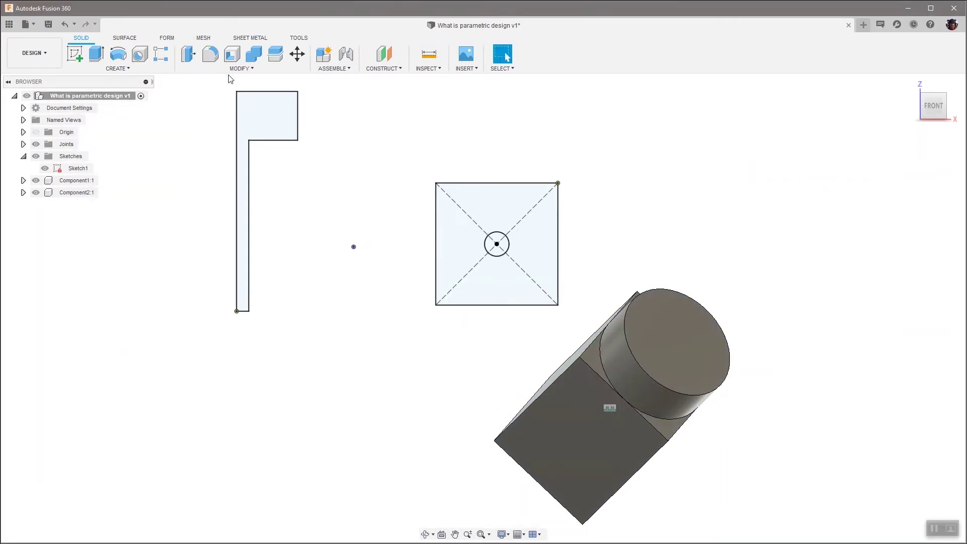
click(240, 69)
Change Sketch1's 45.00 L-profile dimension to 20 mm and finish the sketch
double_click(78, 169)
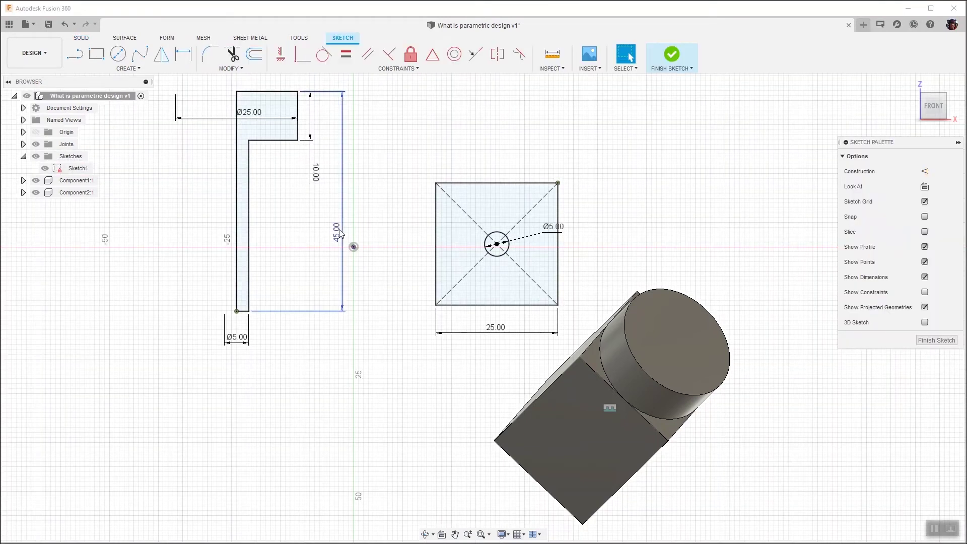
double_click(339, 231)
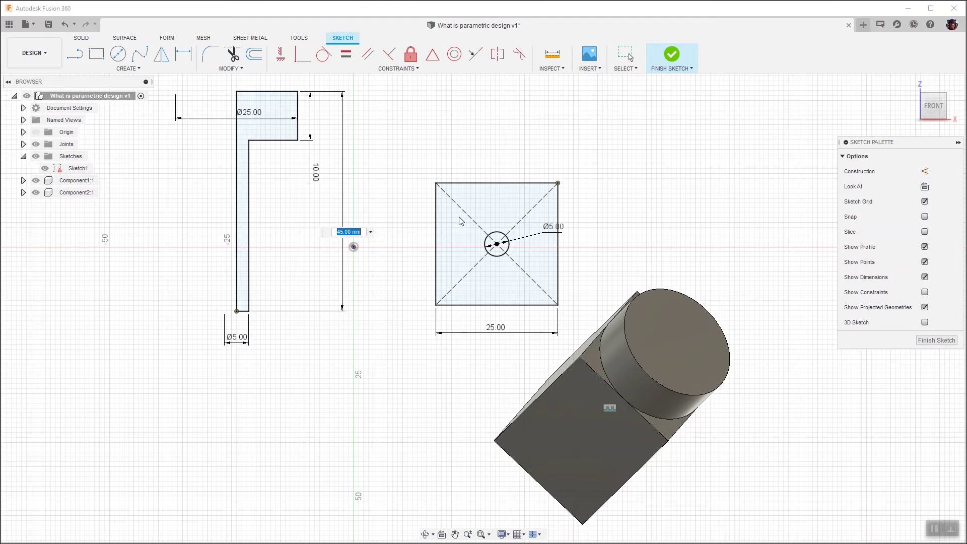
text(20)
key(Return)
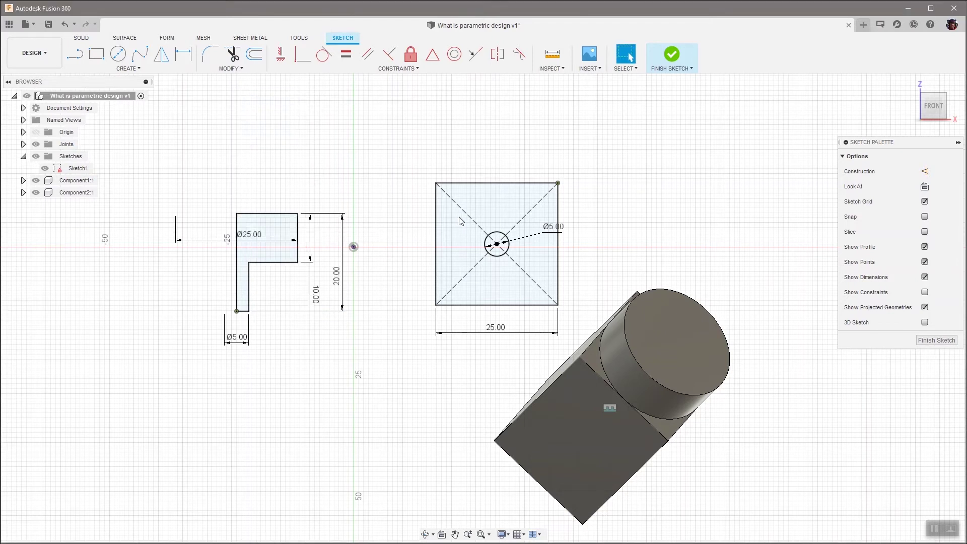
click(679, 55)
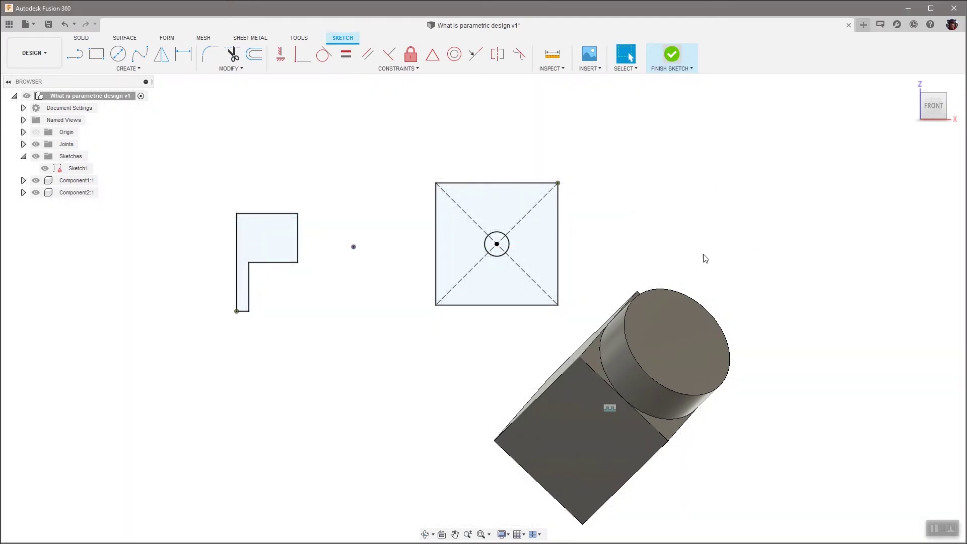
scroll(484, 371, down, 3)
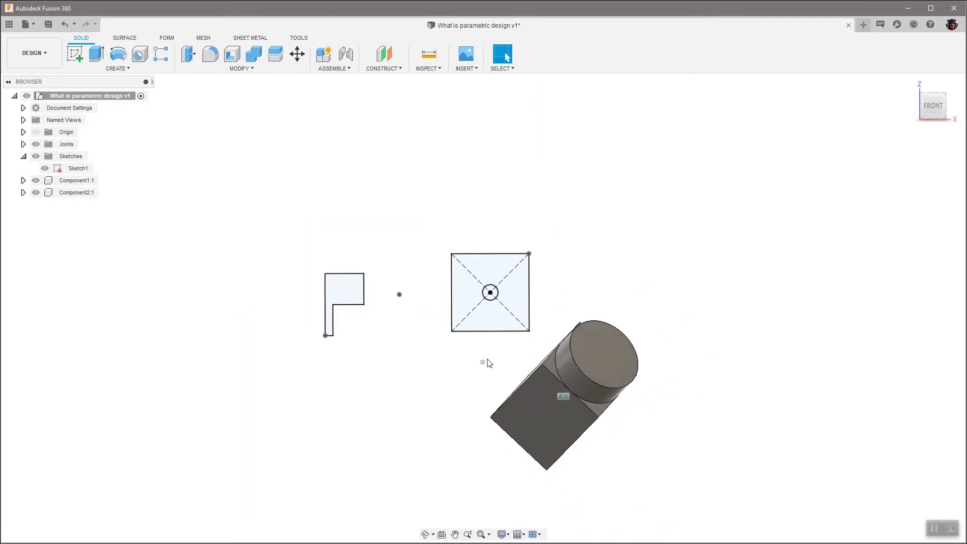
click(224, 70)
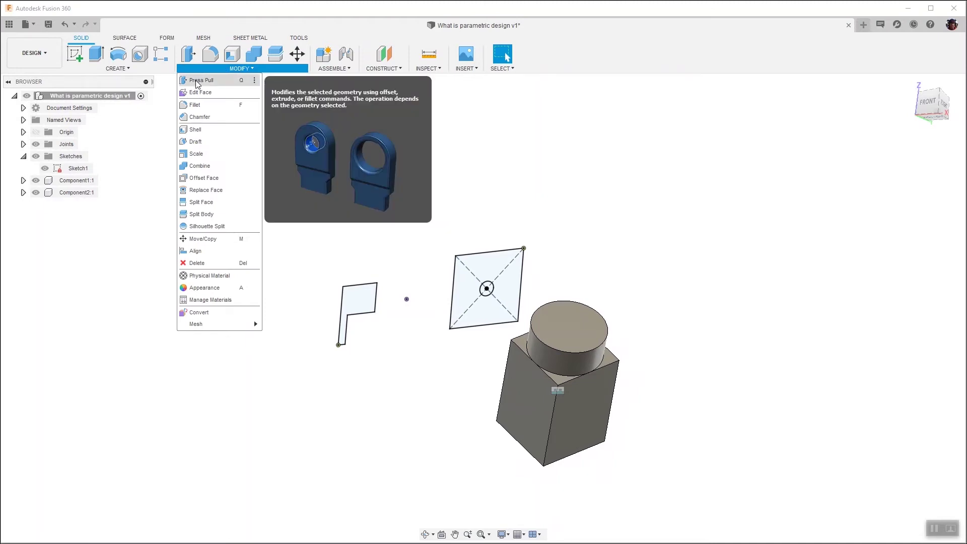
Press Pull the block's front face outward about 19.5 mm
click(197, 82)
click(579, 405)
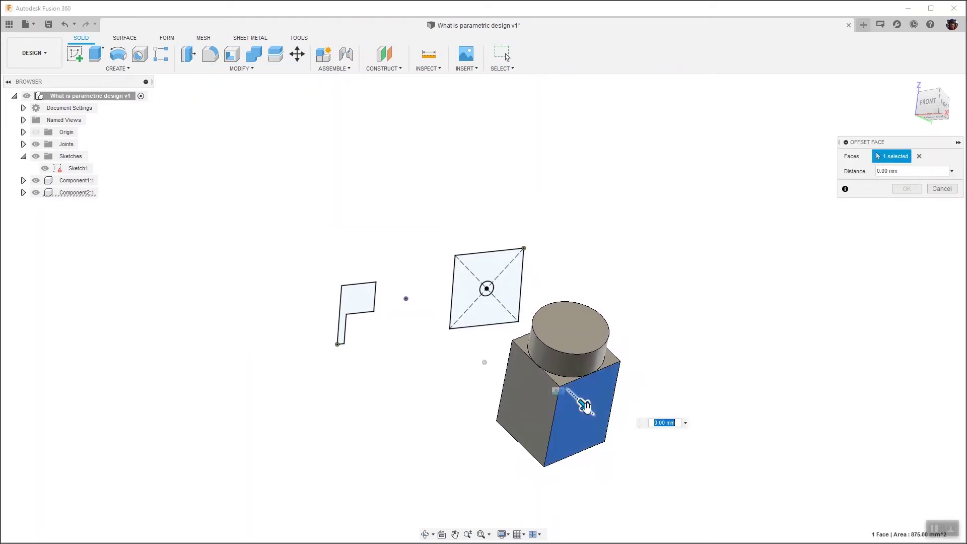
drag(585, 405, 623, 442)
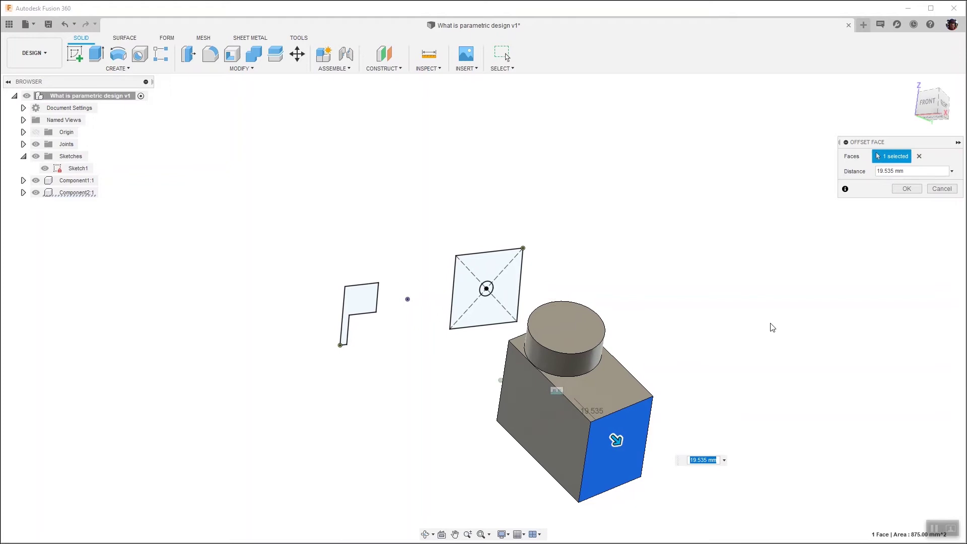
click(907, 189)
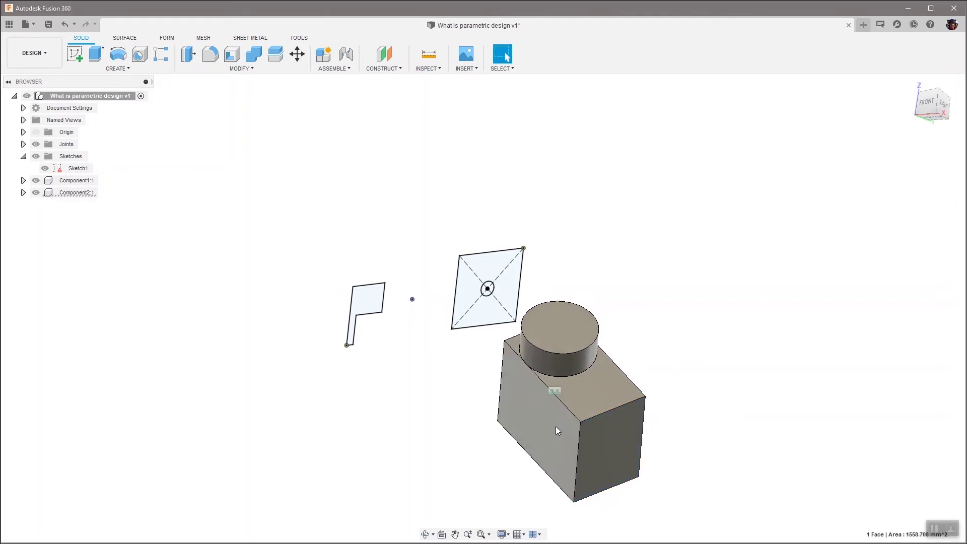
Offset the block's front-left face to a small outward distance
click(507, 398)
key(q)
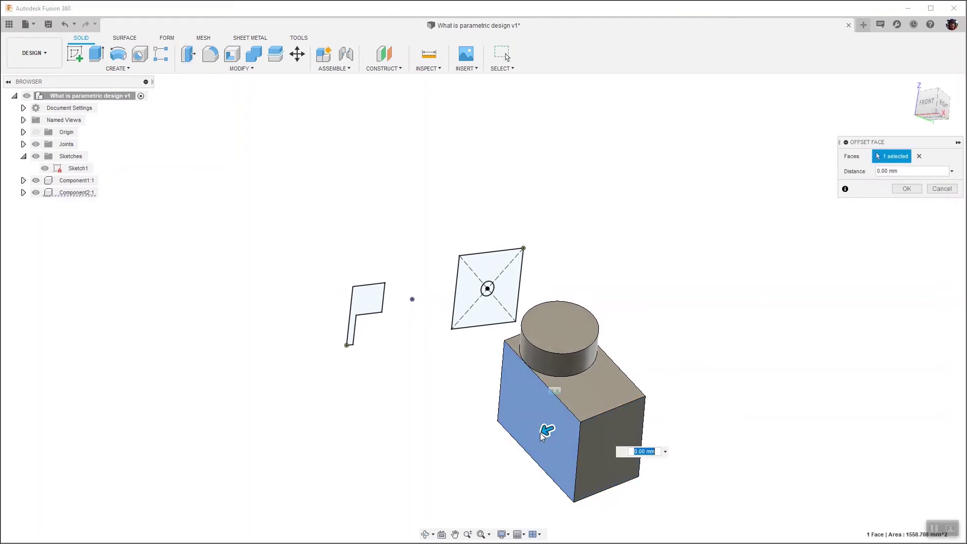
drag(548, 433, 551, 439)
mouse_move(551, 439)
shift+middle_down()
mouse_move(521, 461)
mouse_move(613, 453)
shift+middle_up()
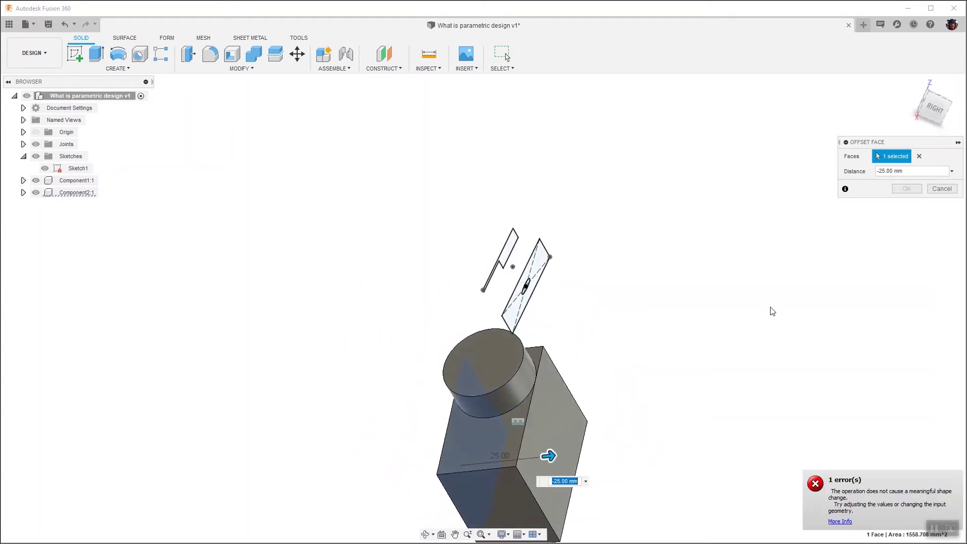
drag(613, 456, 476, 466)
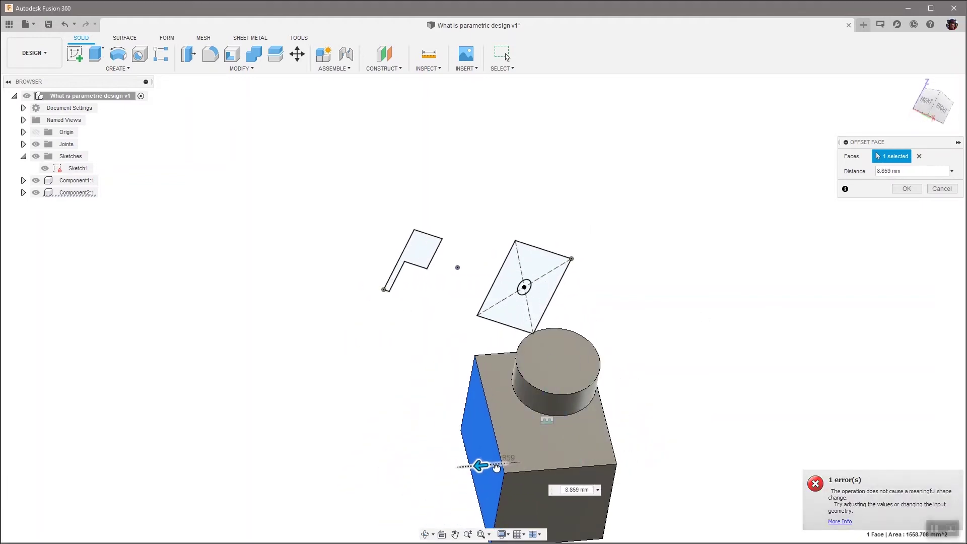
right_click(685, 395)
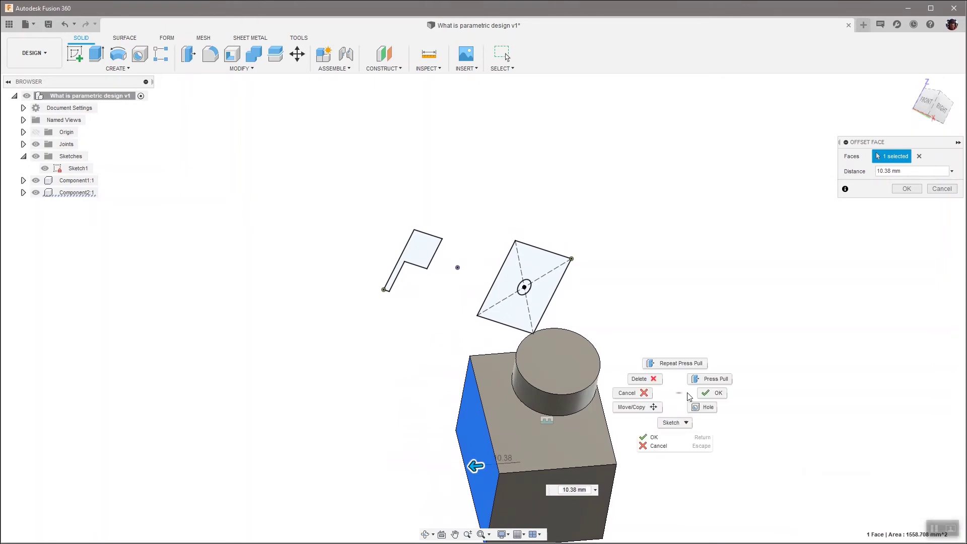
click(726, 395)
Pull the block's right side face out about 13 mm
right_click(694, 378)
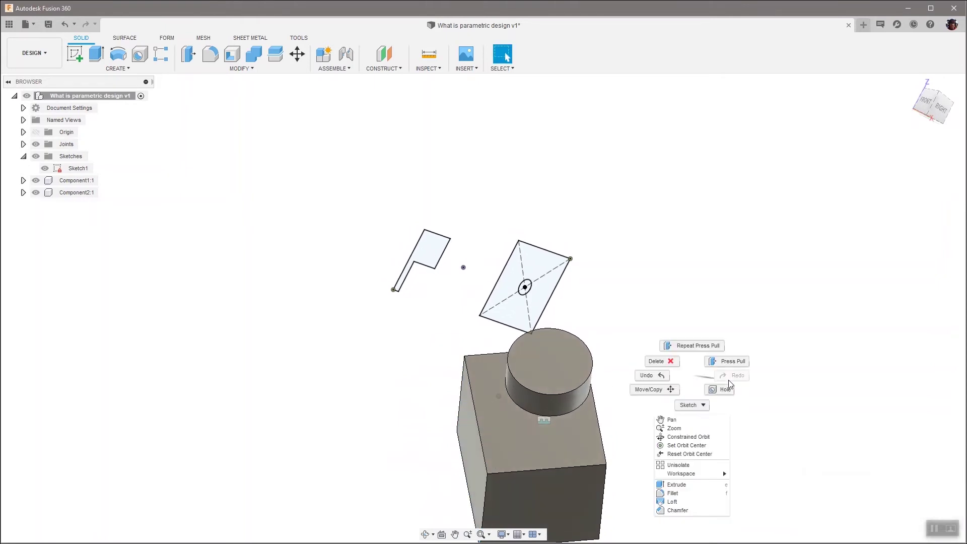
click(691, 346)
shift+middle_drag(702, 350, 595, 433)
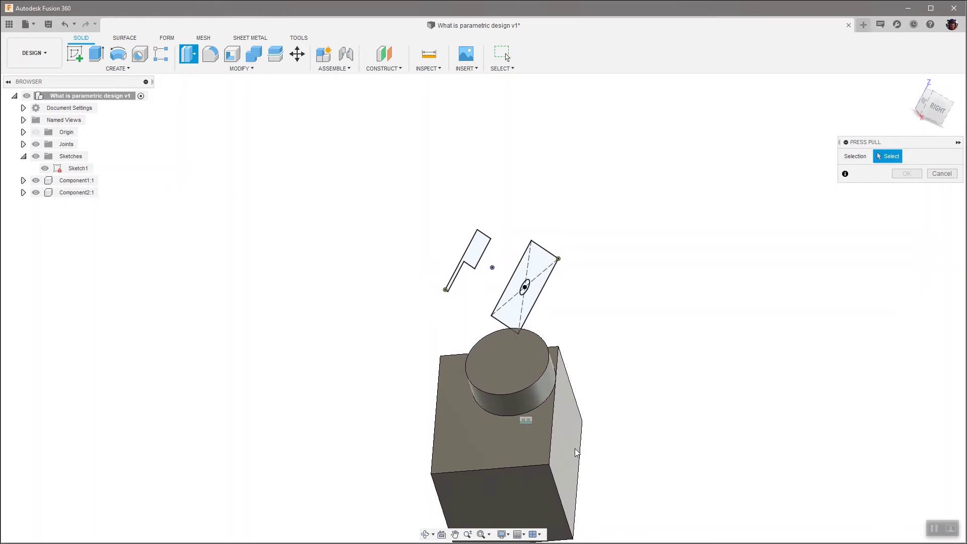
click(586, 447)
drag(585, 448, 628, 447)
shift+middle_drag(628, 447, 687, 336)
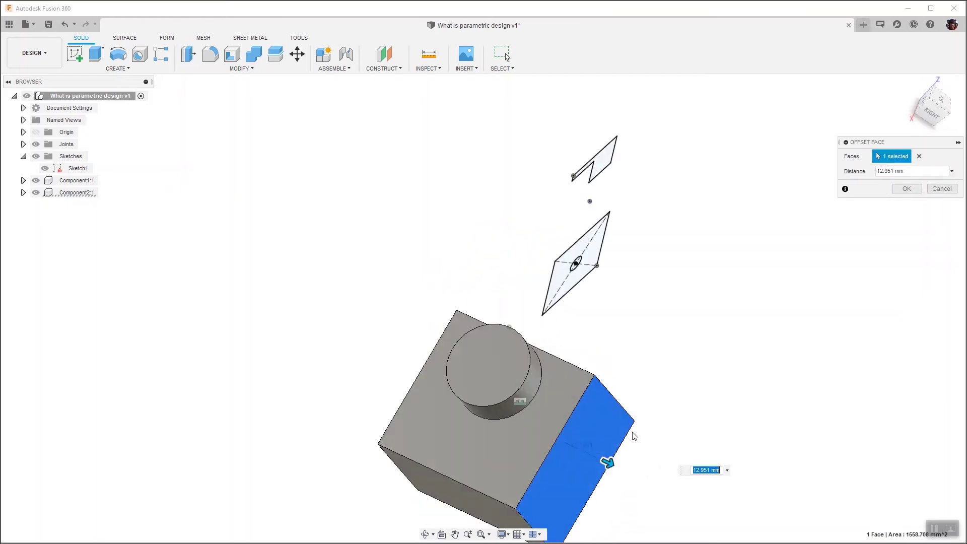
right_click(687, 337)
click(717, 332)
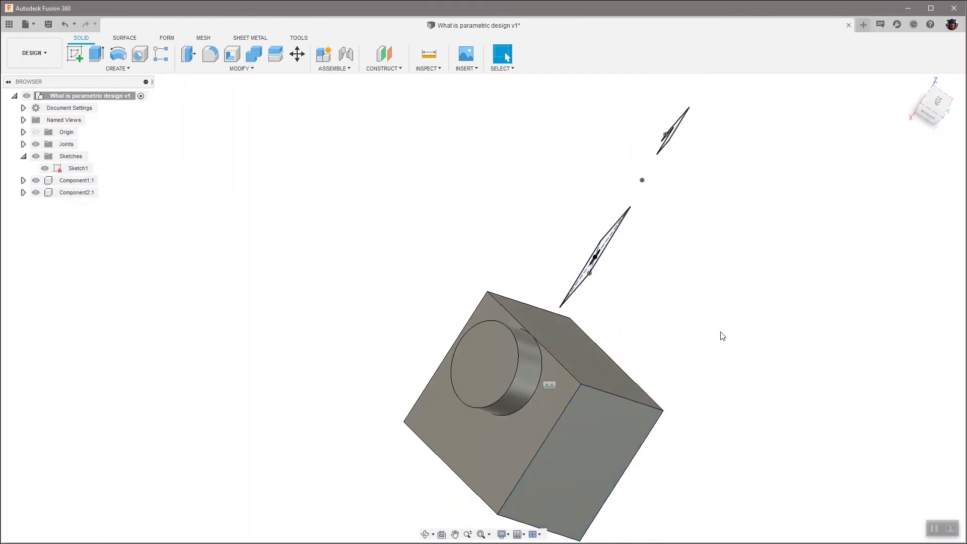
Pull the block's top face upward and view the reshaped block
right_click(718, 336)
click(718, 302)
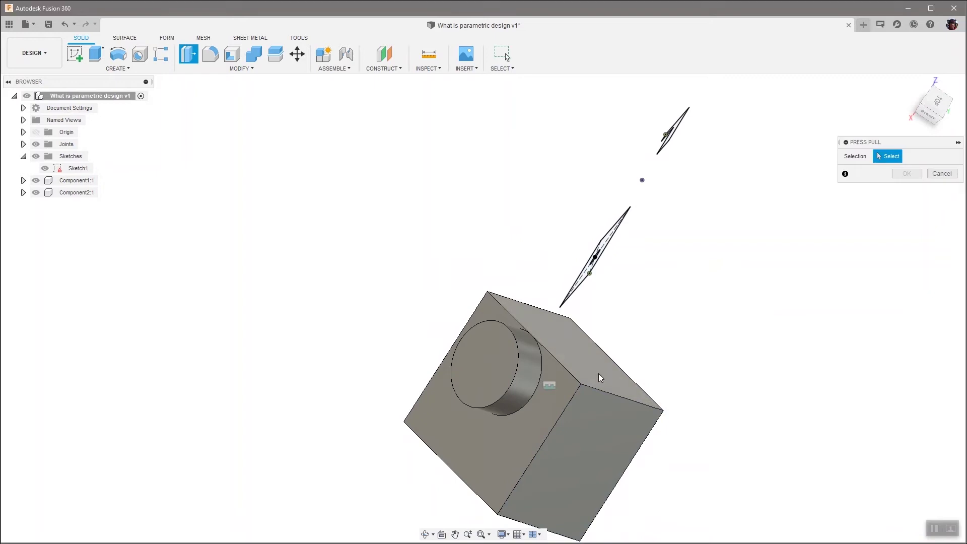
click(604, 362)
drag(604, 363, 626, 329)
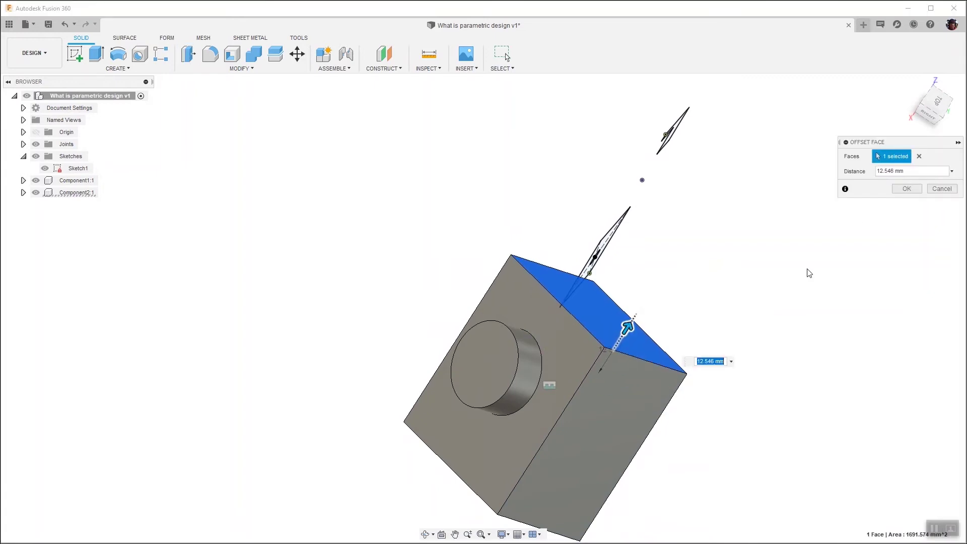
click(904, 188)
shift+middle_drag(806, 255, 709, 287)
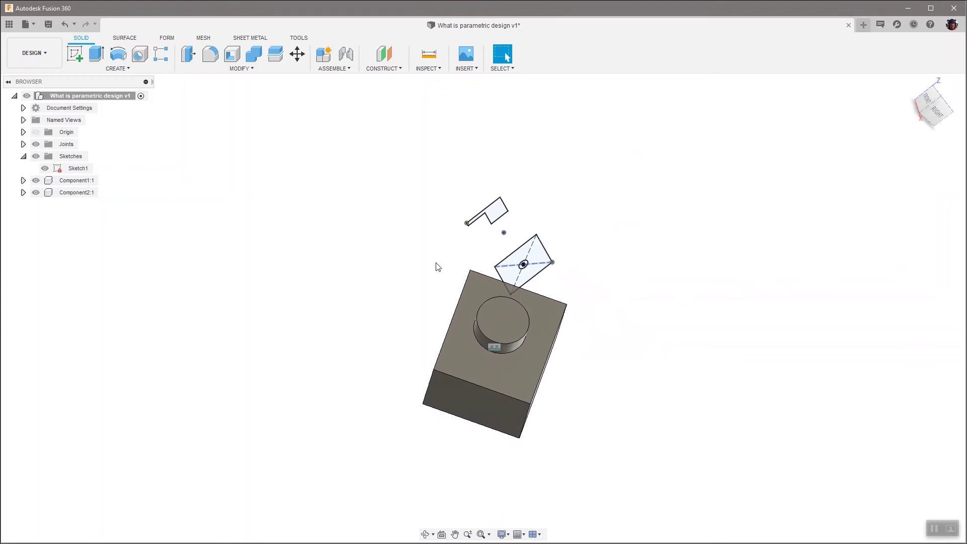
Hide Sketch1 and start a Box T-spline in the Form workspace
shift+middle_drag(438, 267, 261, 222)
click(63, 169)
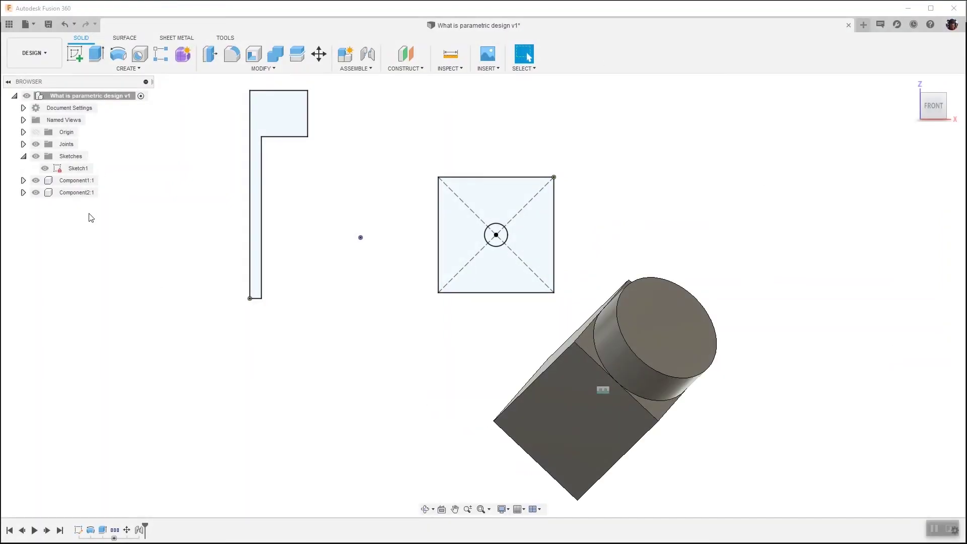
click(48, 171)
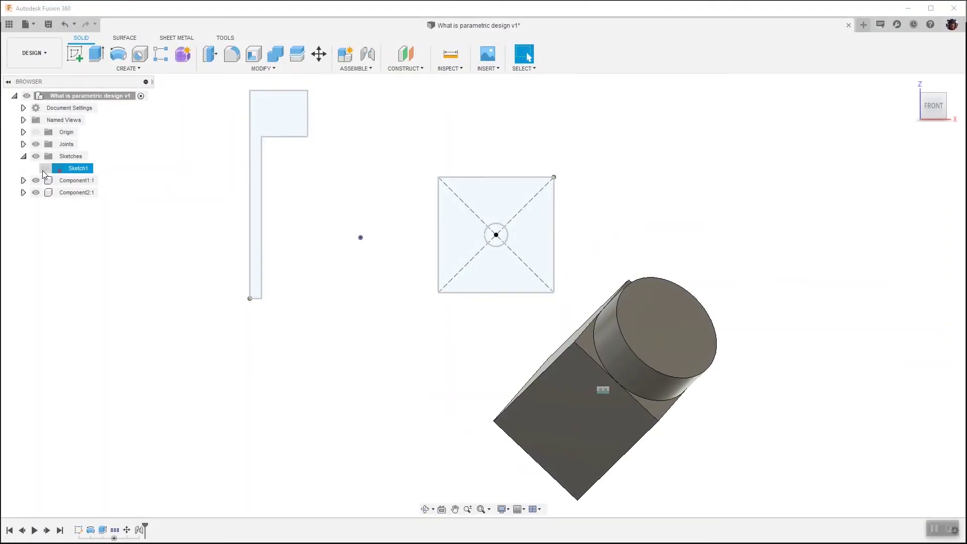
click(45, 170)
click(180, 56)
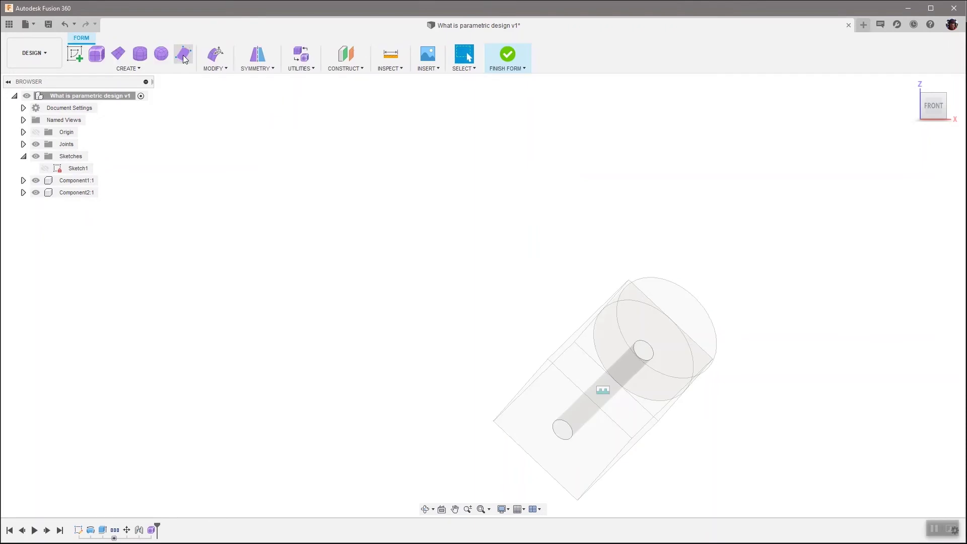
click(93, 57)
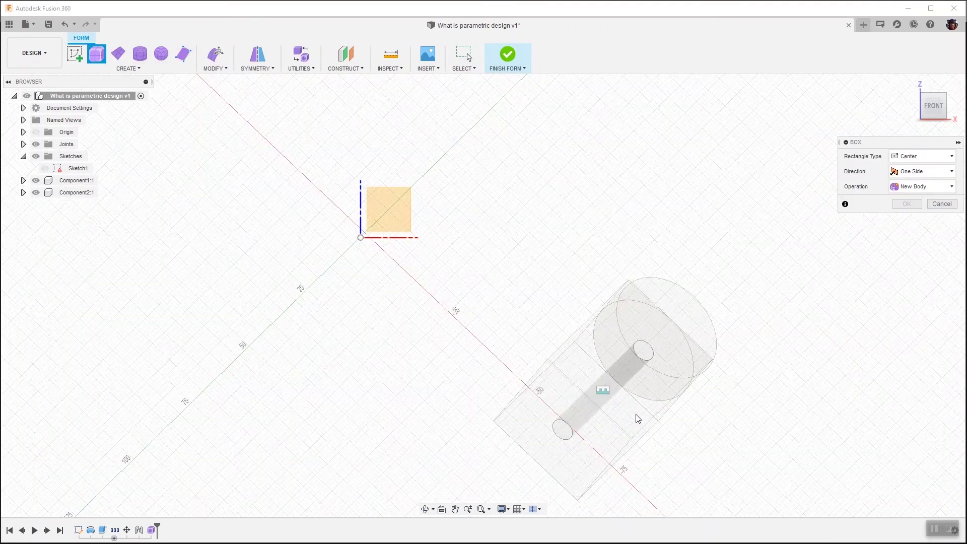
Create a T-spline box centred on the bolt axis, extended down past the block
click(643, 353)
click(856, 341)
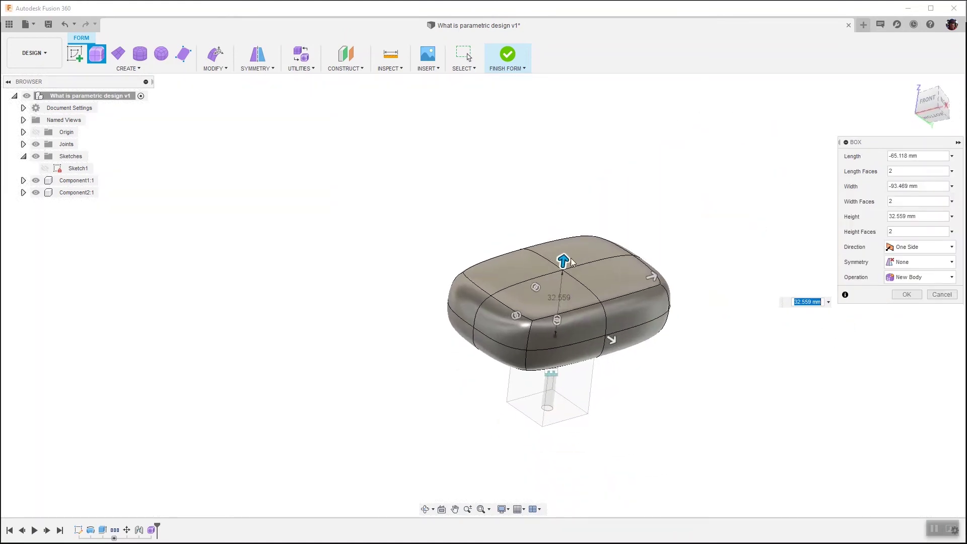
drag(563, 260, 530, 476)
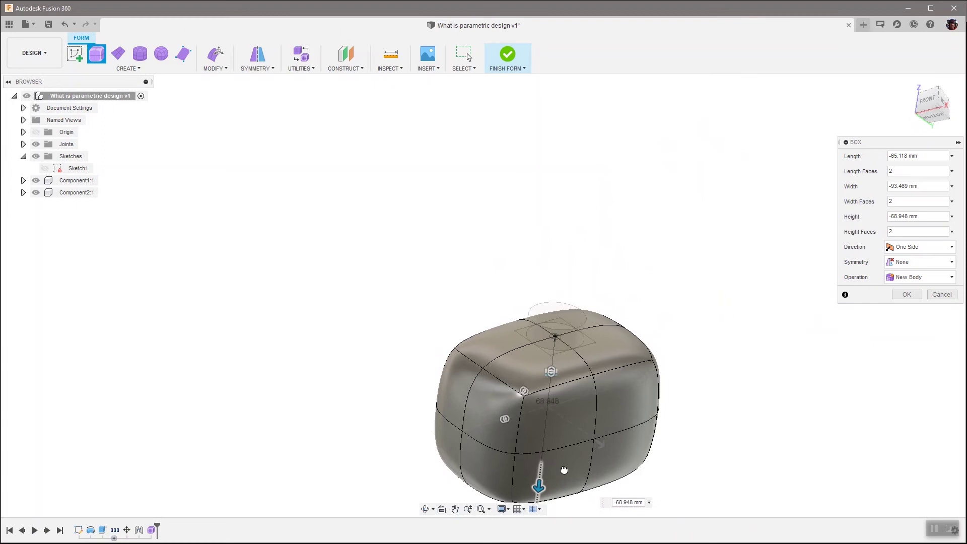
shift+middle_drag(614, 448, 568, 402)
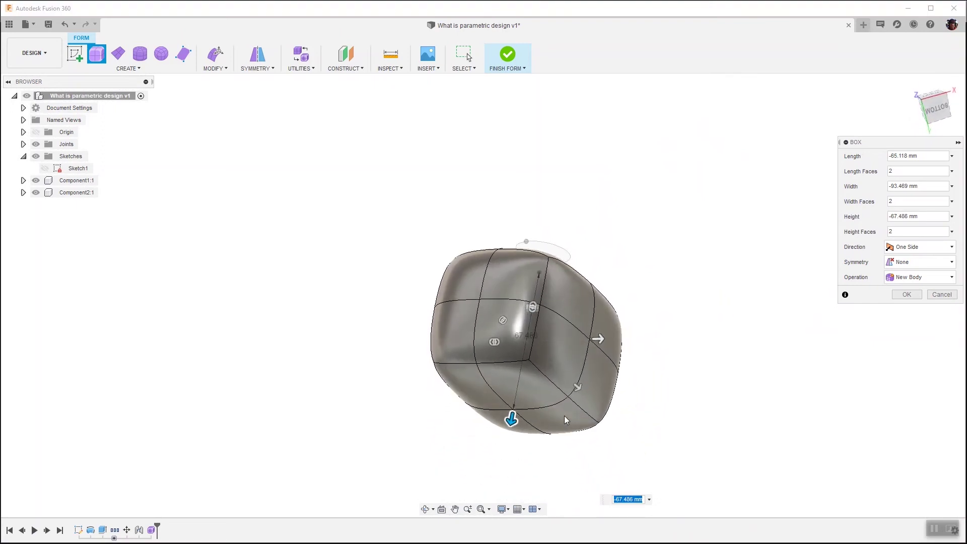
click(906, 295)
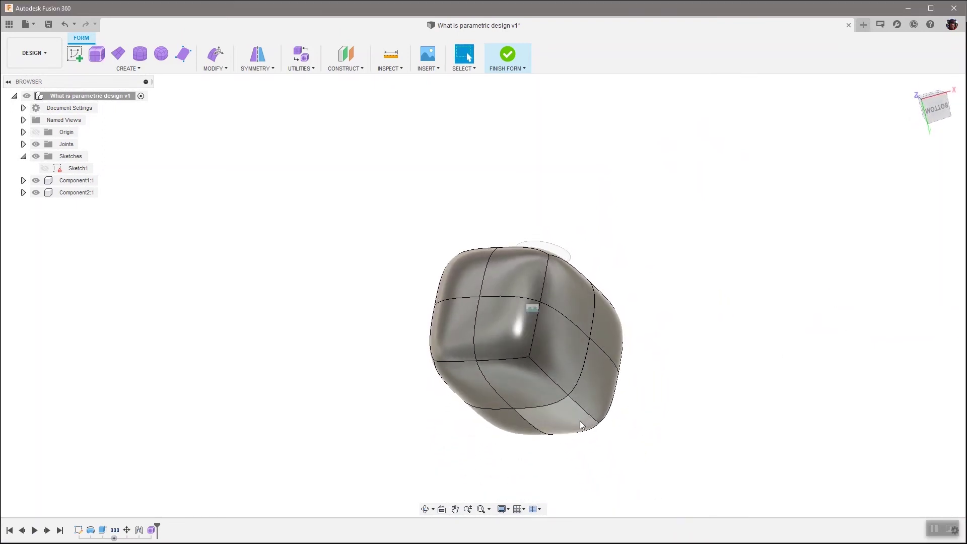
Scale the box's bottom faces to about double size with Edit Form
shift+click(481, 403)
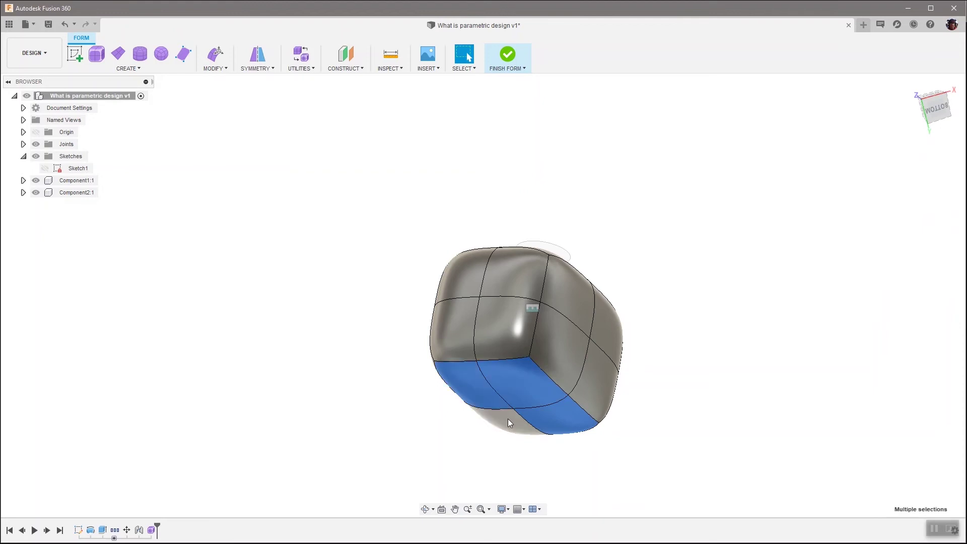
shift+click(507, 418)
right_click(732, 335)
click(770, 322)
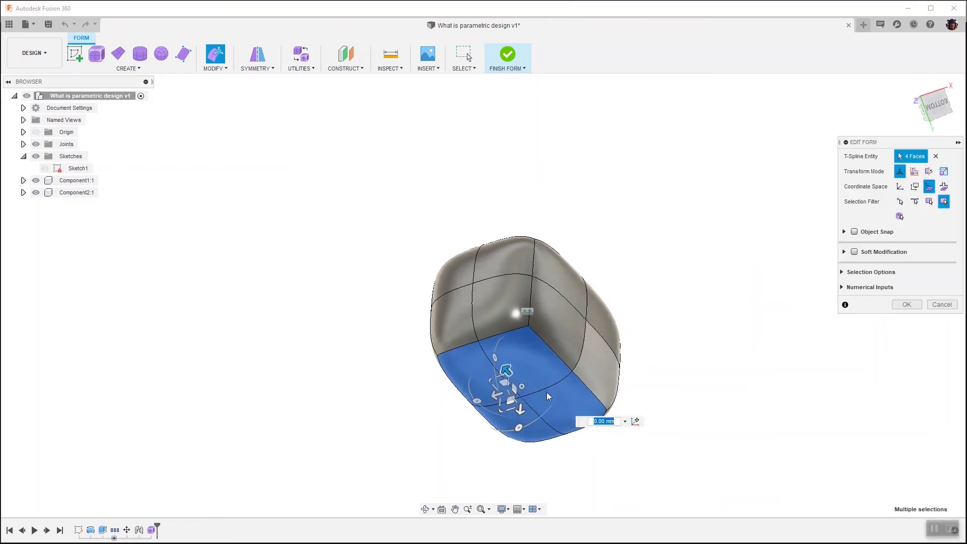
shift+middle_drag(605, 327, 483, 372)
drag(483, 372, 458, 371)
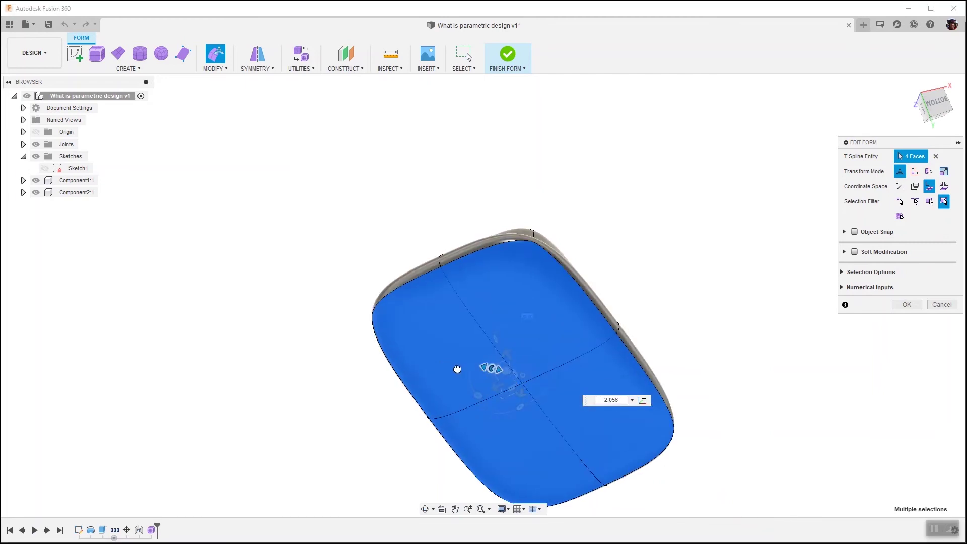
click(908, 304)
shift+middle_drag(916, 341, 842, 334)
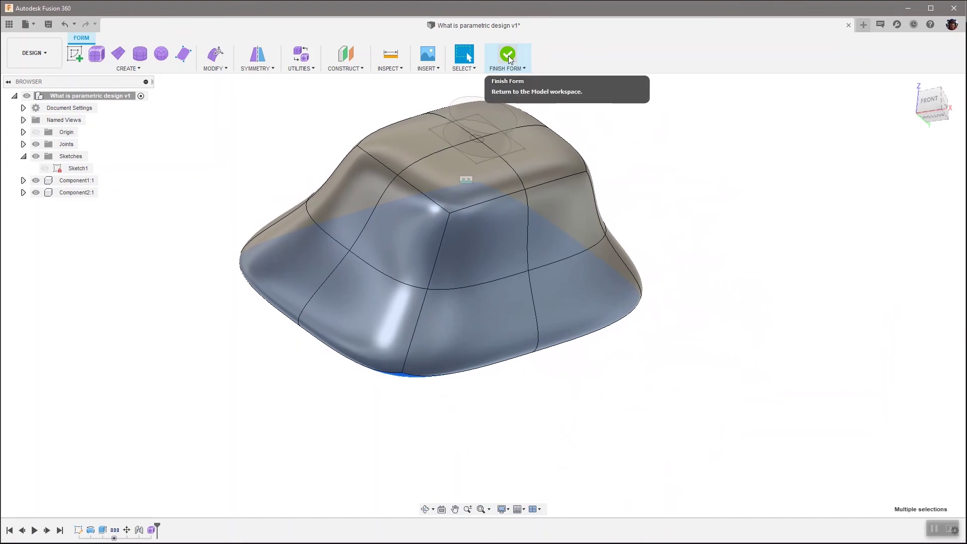
Finish the form, then Combine-cut the bolt and block tool bodies from the form body
click(509, 56)
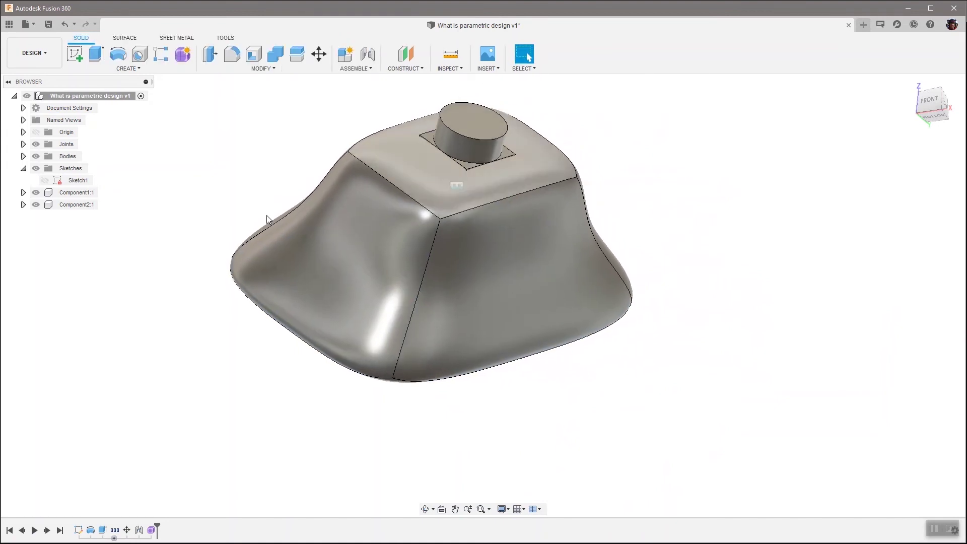
click(274, 57)
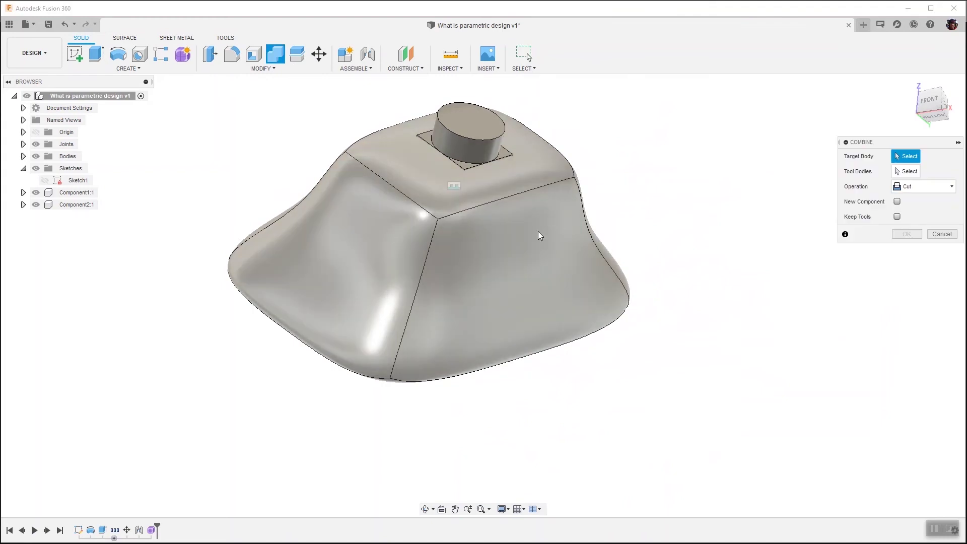
click(540, 238)
click(500, 135)
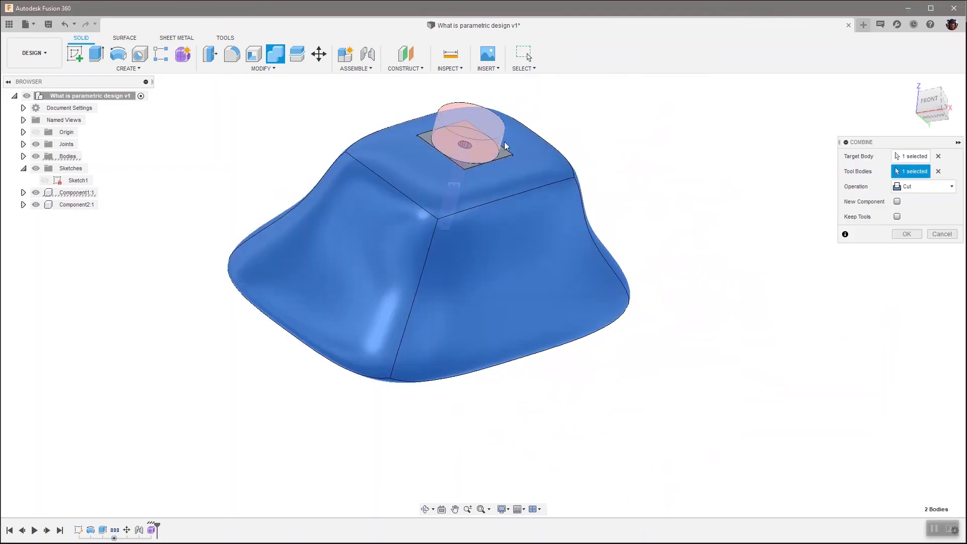
click(507, 156)
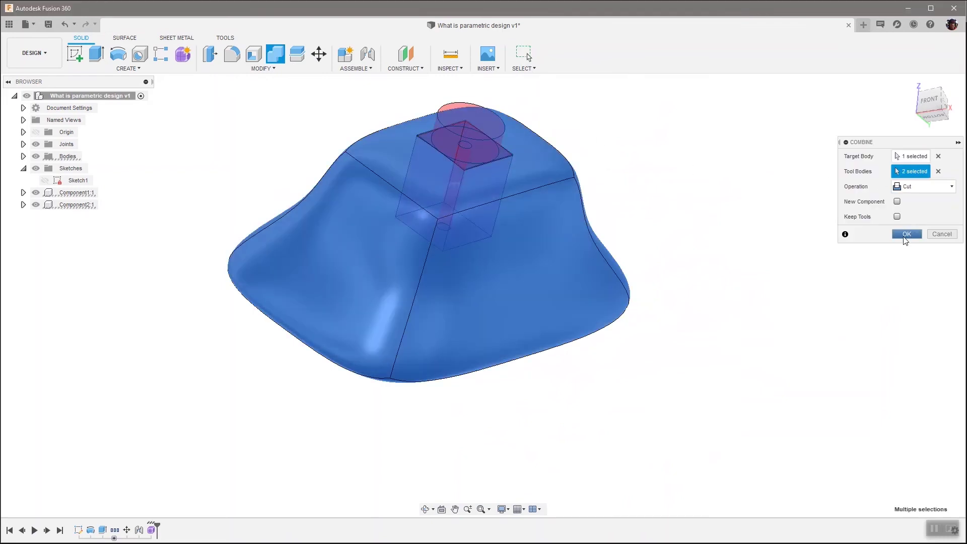
click(906, 234)
Check the square hole, then reopen the Combine cut from the timeline and reconfirm it
shift+middle_drag(887, 241, 609, 301)
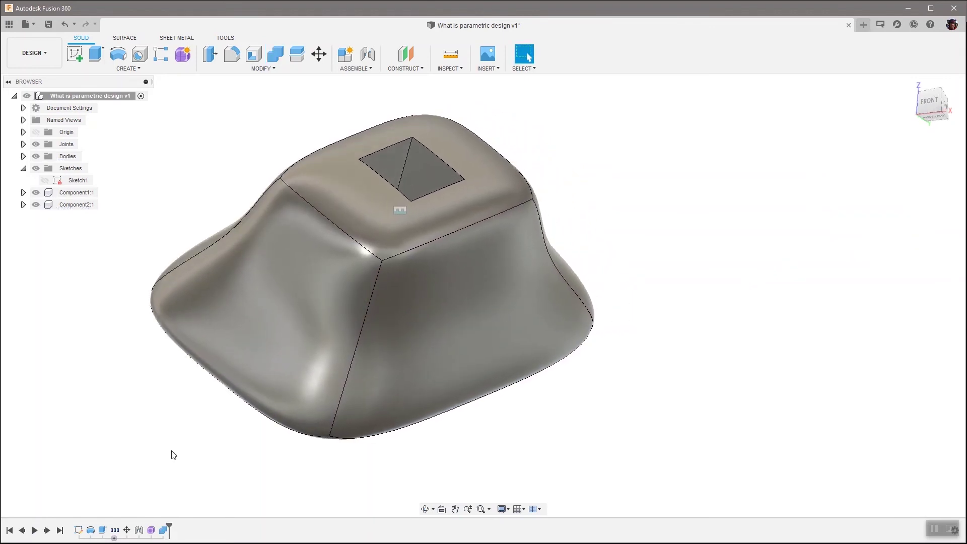
double_click(165, 530)
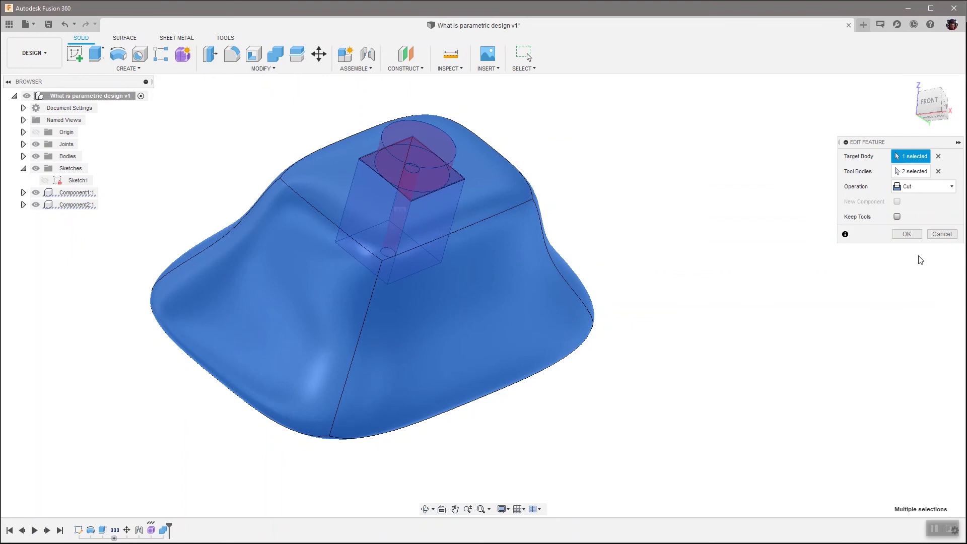
click(907, 235)
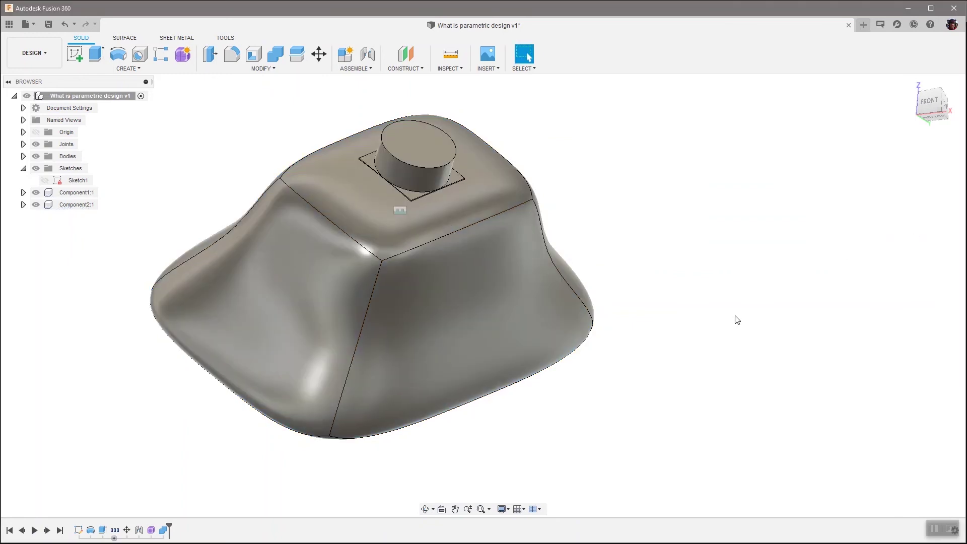
click(281, 69)
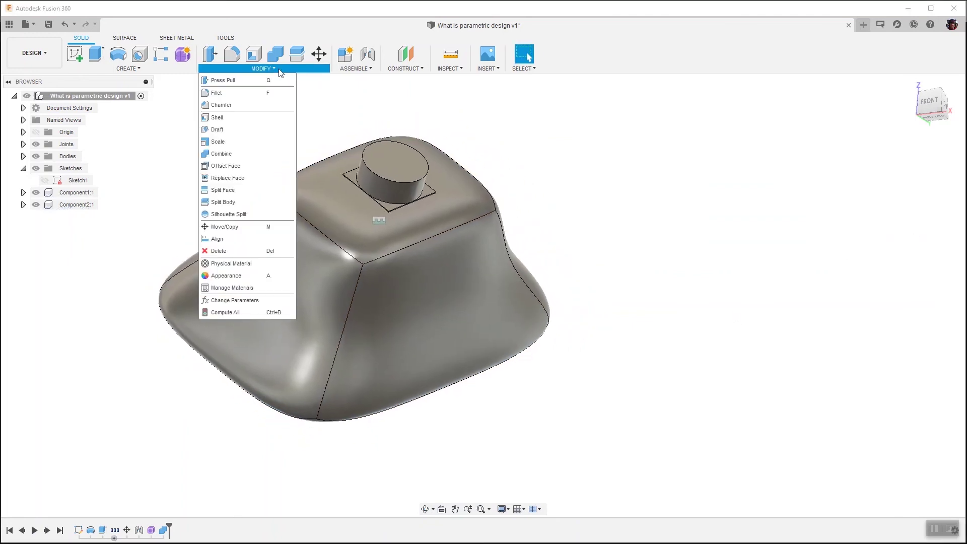
click(257, 301)
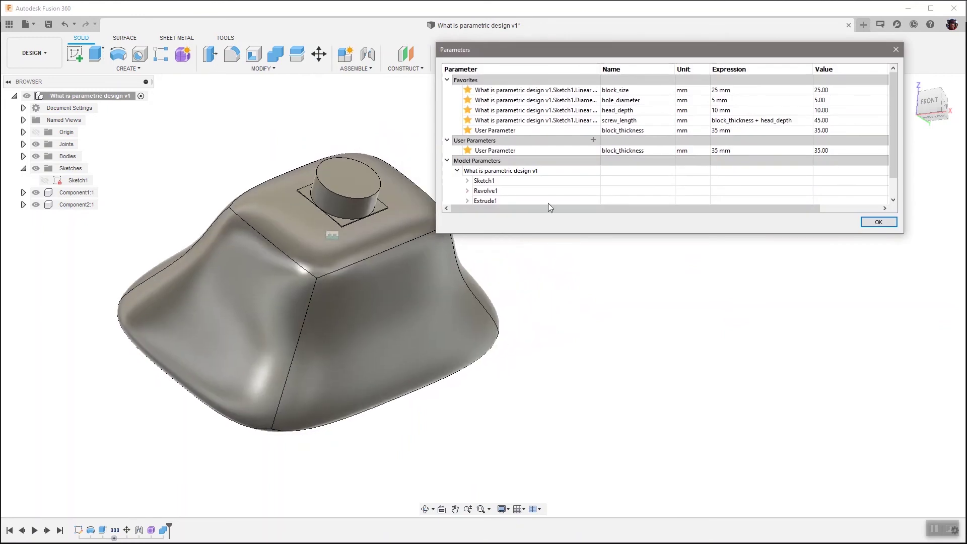
scroll(534, 186, down, 1)
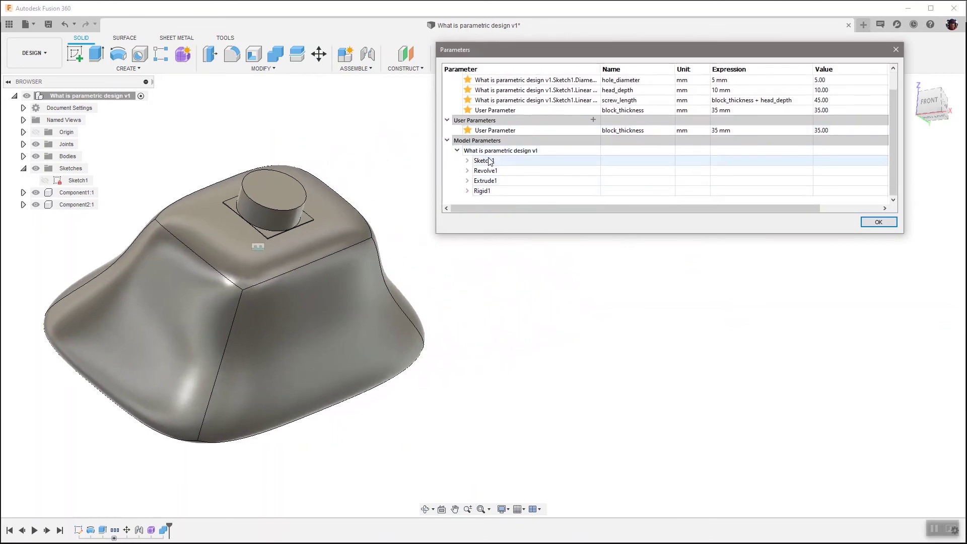
click(878, 223)
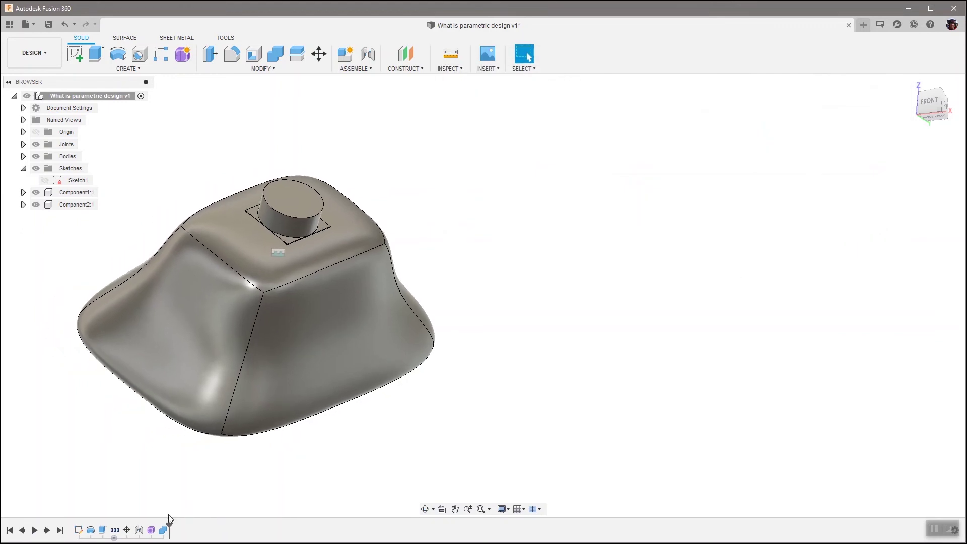
double_click(149, 530)
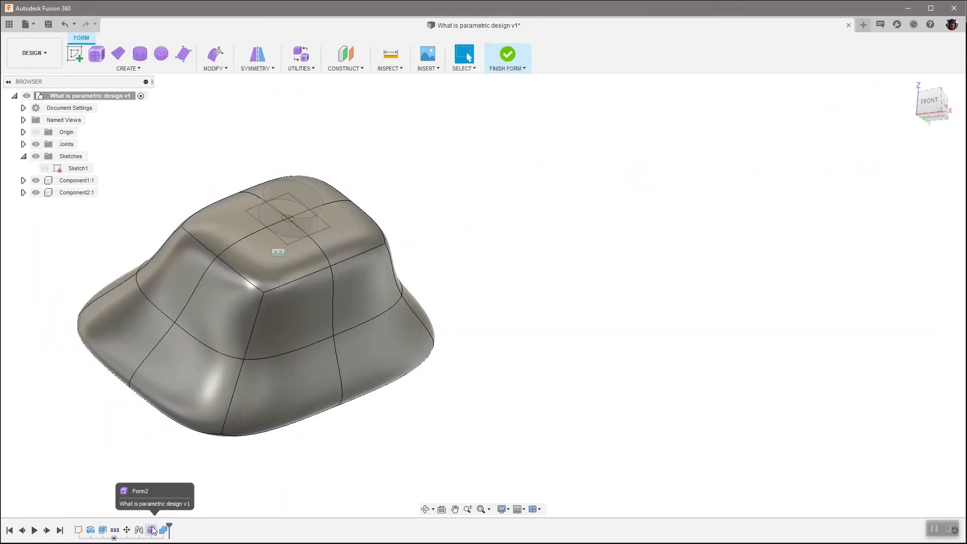
click(334, 336)
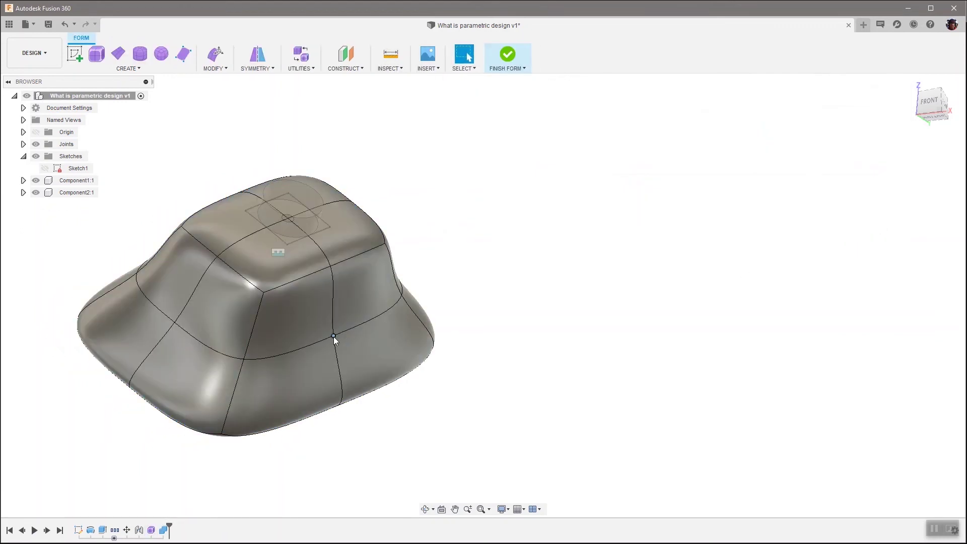
right_click(523, 306)
click(560, 288)
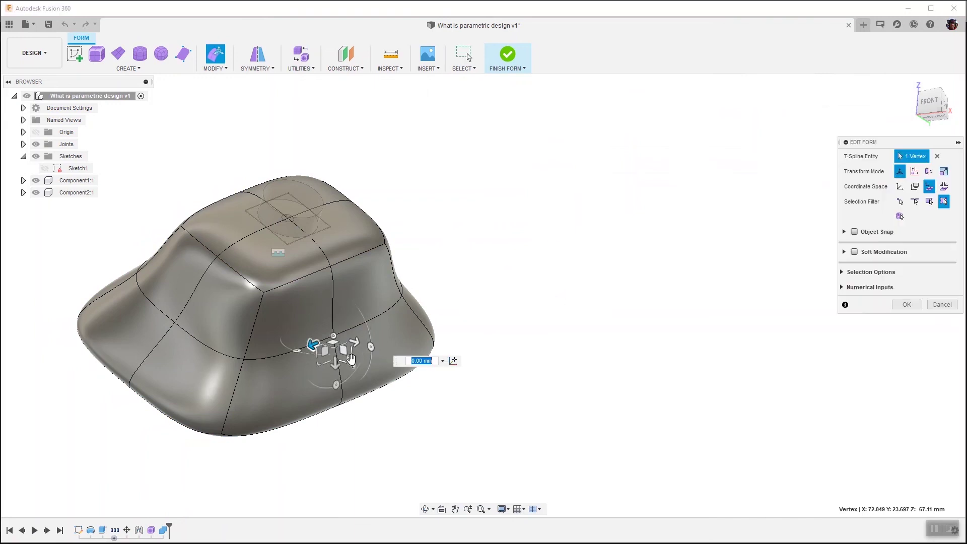
shift+middle_drag(351, 358, 323, 383)
drag(332, 387, 433, 468)
click(907, 304)
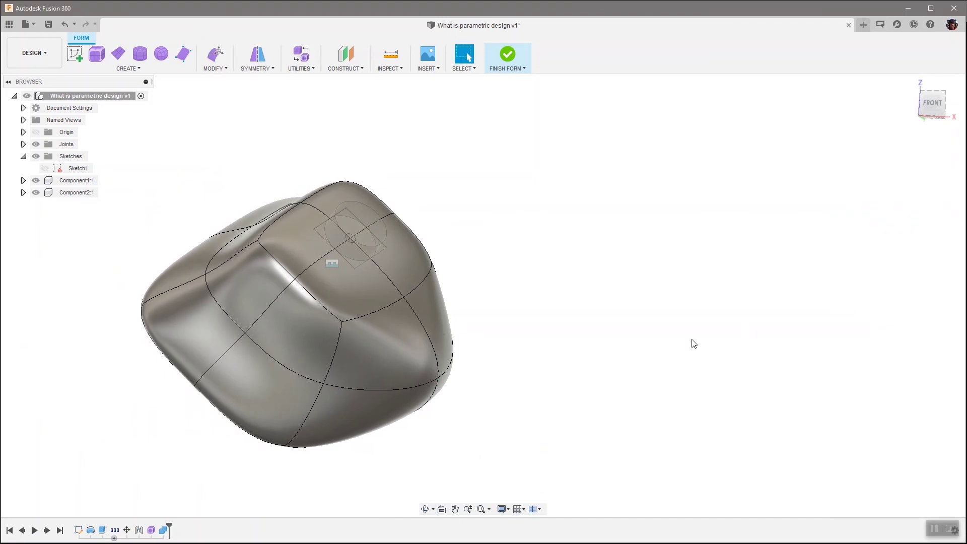
shift+middle_drag(693, 344, 688, 318)
click(506, 61)
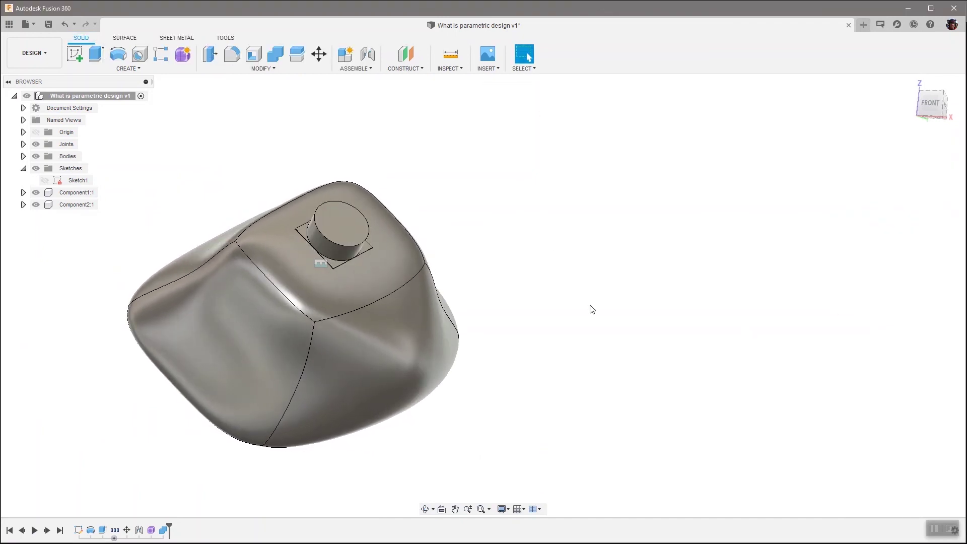
mouse_move(481, 304)
shift+middle_down()
mouse_move(550, 289)
mouse_move(449, 352)
shift+middle_up()
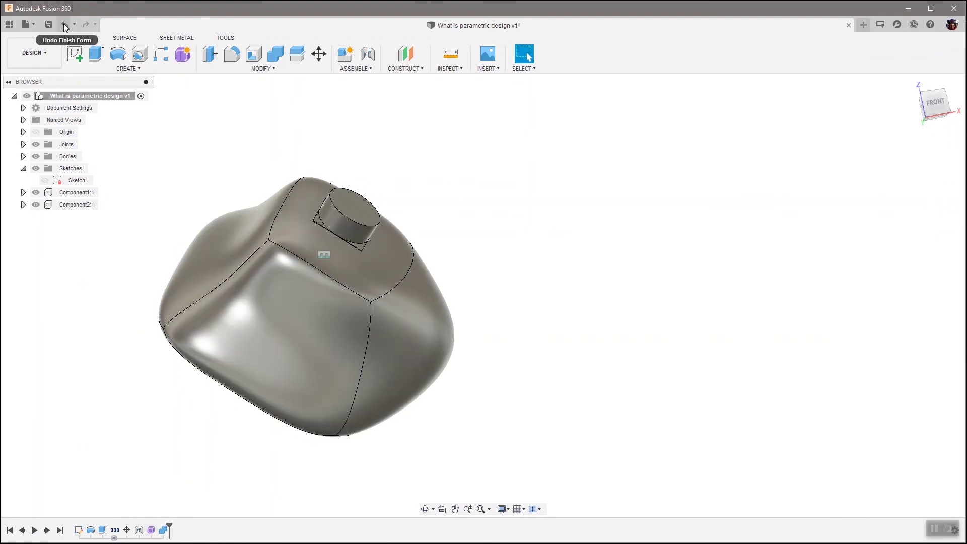
click(63, 23)
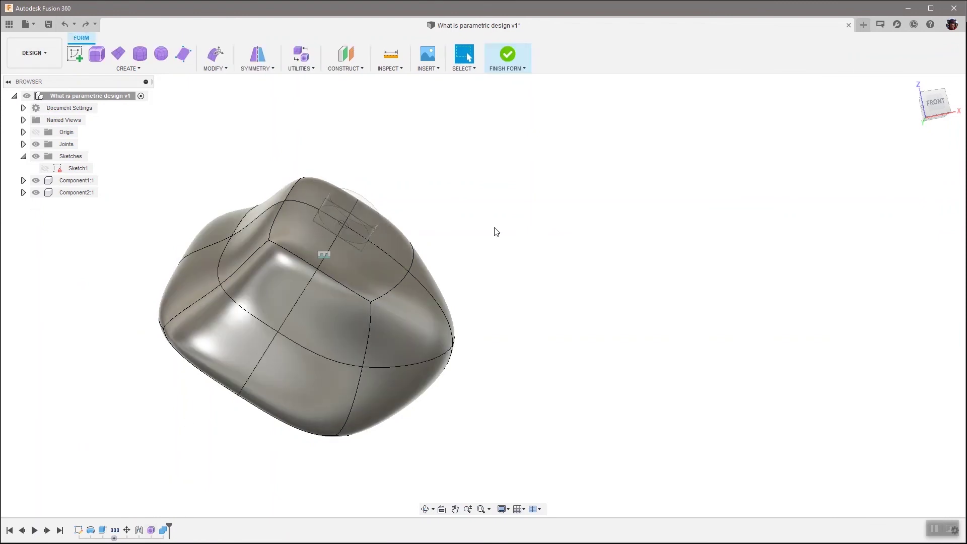
click(66, 21)
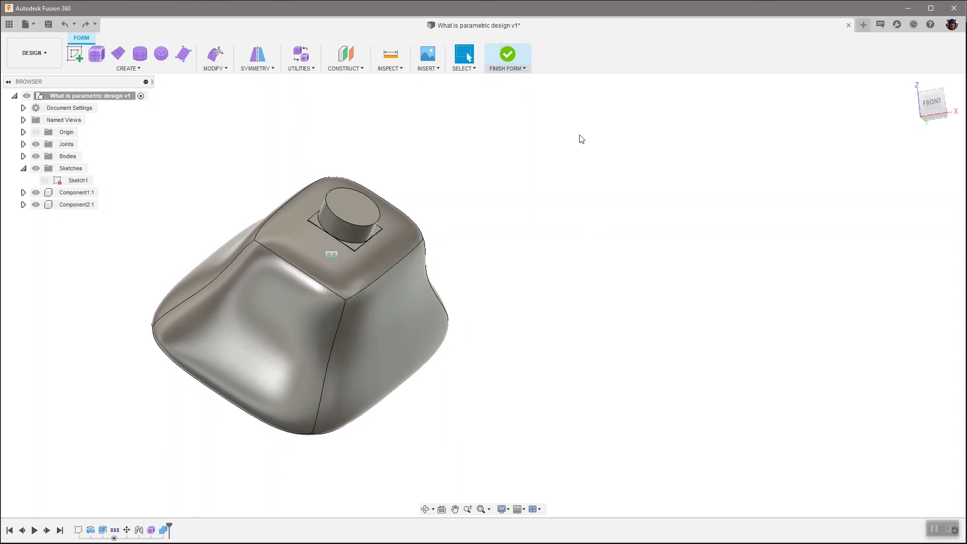